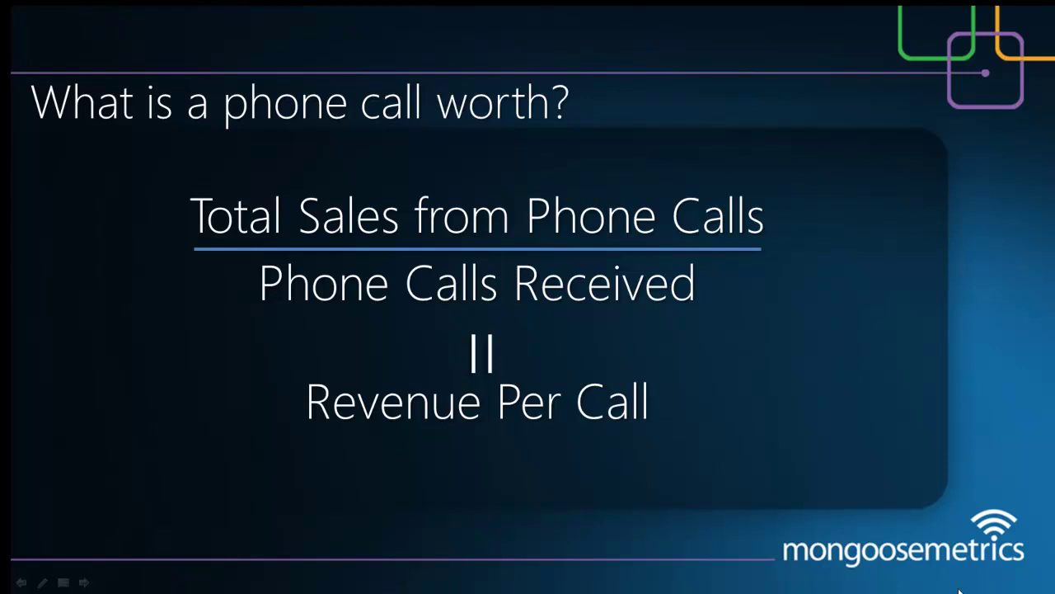
# Advance the slideshow to the slide on what a phone call costs
pyautogui.press('Right')
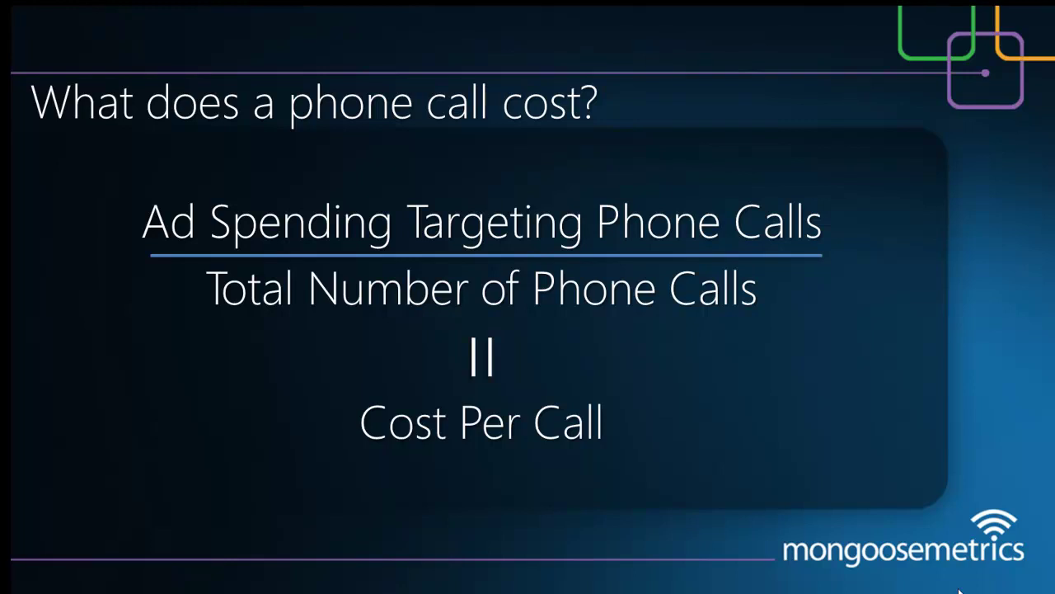
# Advance past the goals slide to the Quick and Easy Measurement slide
pyautogui.press('Right')
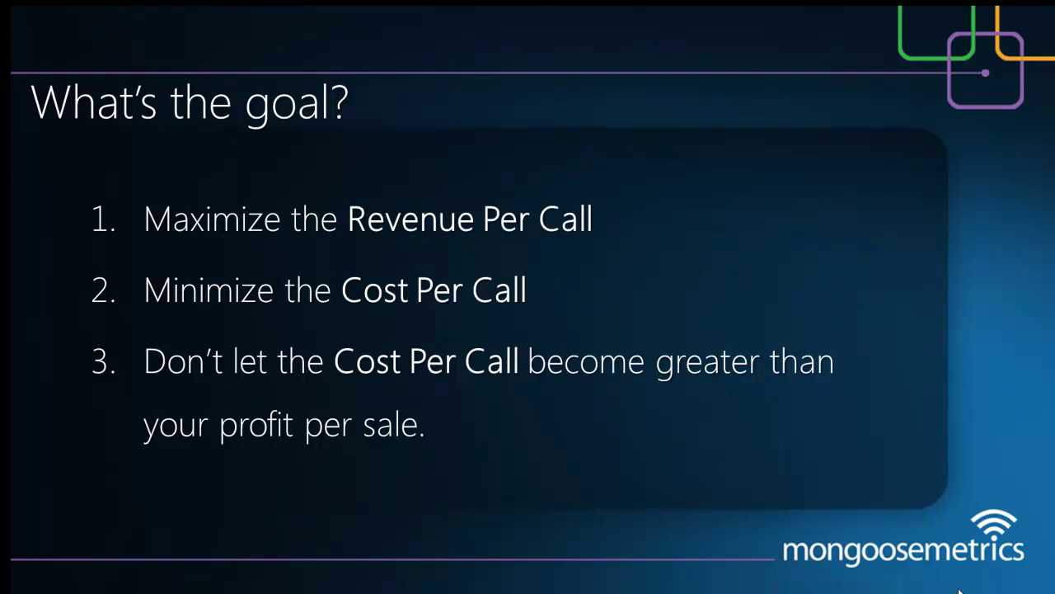
pyautogui.press('Right')
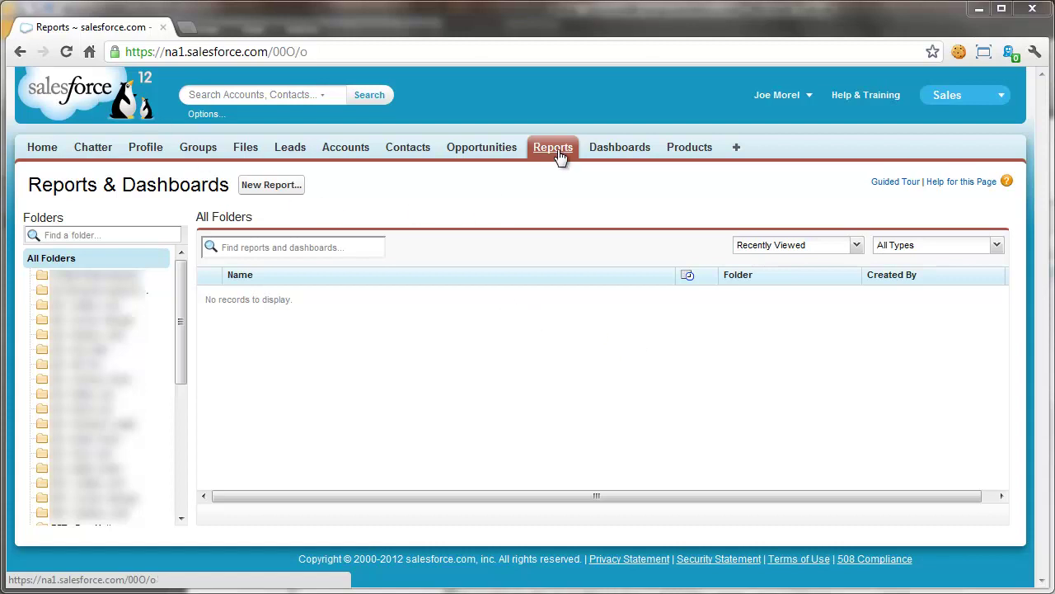
# Create a new report using the Opportunities report type
pyautogui.click(274, 184)
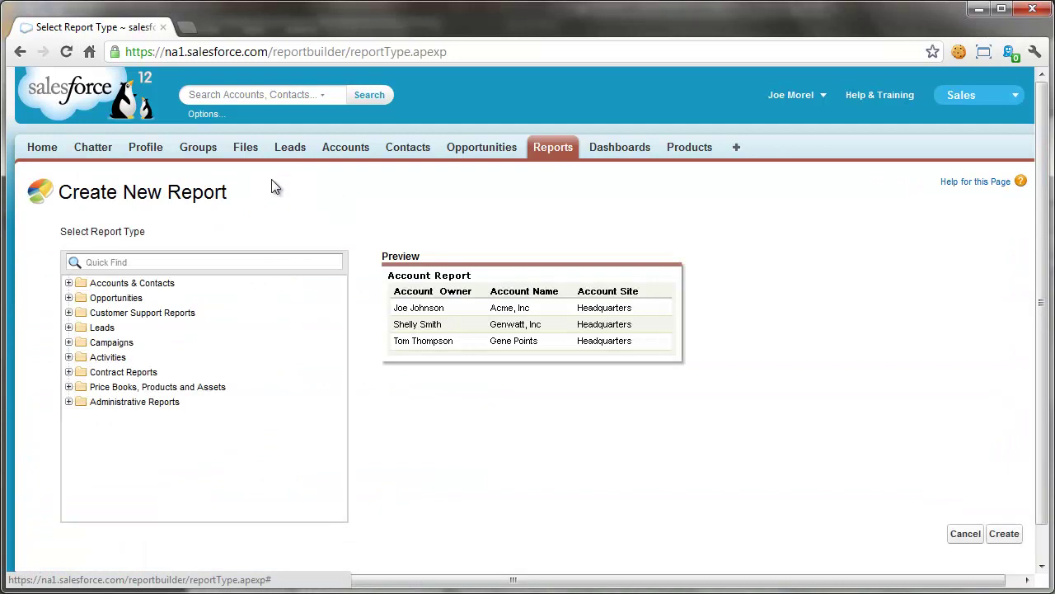
pyautogui.click(70, 298)
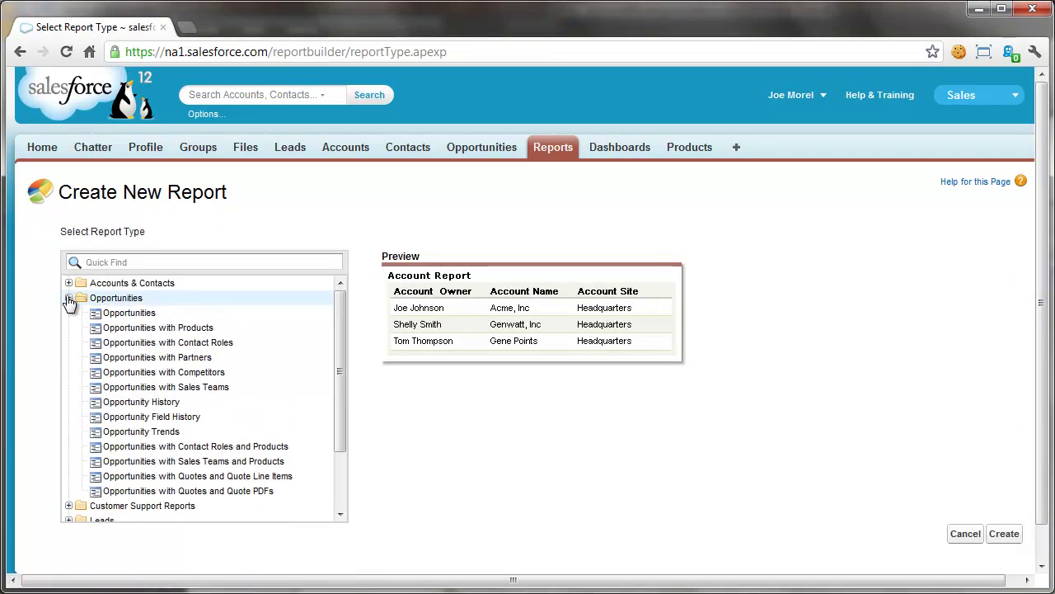
pyautogui.click(120, 317)
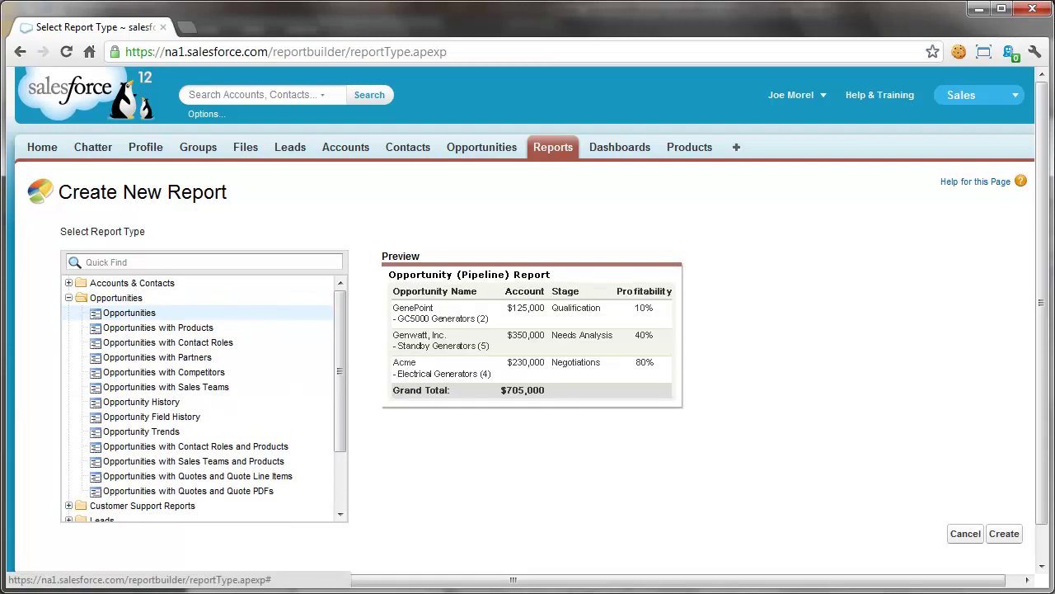
pyautogui.click(1008, 536)
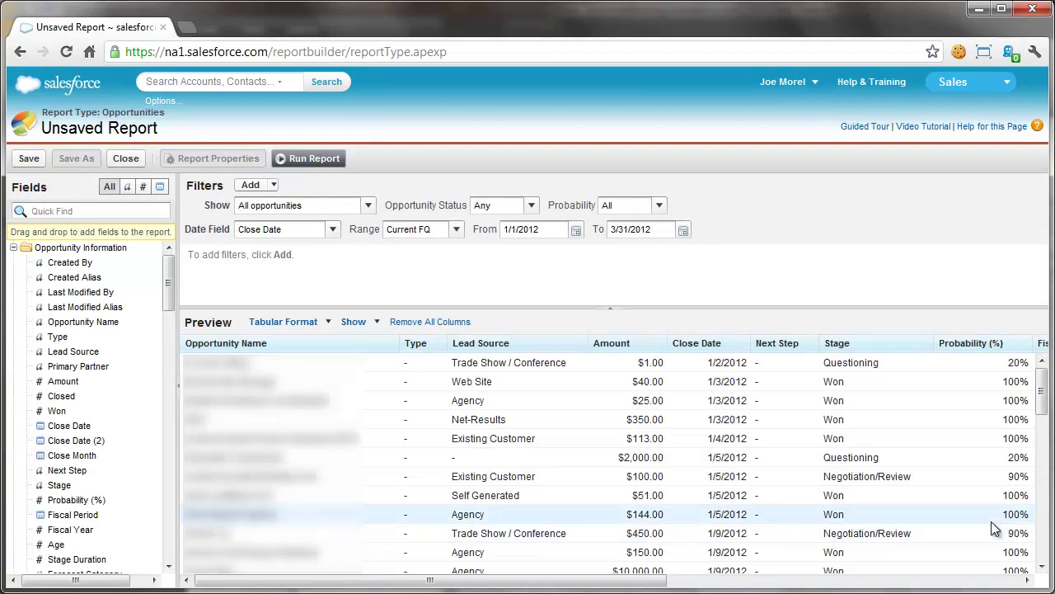
# Add the Phone column and remove the Type and Next Step columns
pyautogui.moveTo(169, 281); pyautogui.dragTo(167, 452)
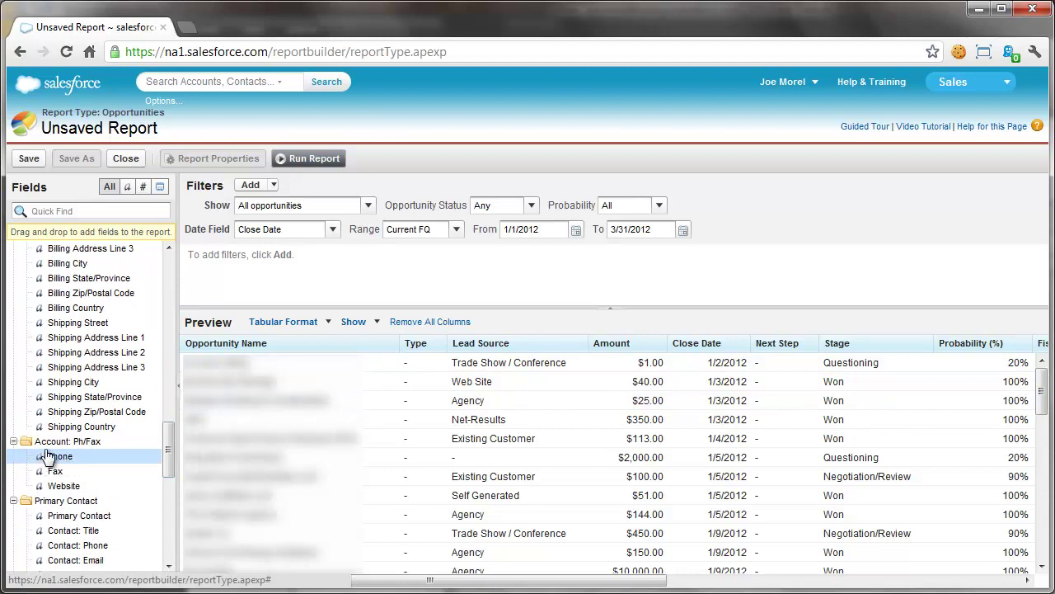
pyautogui.moveTo(53, 459); pyautogui.dragTo(384, 363)
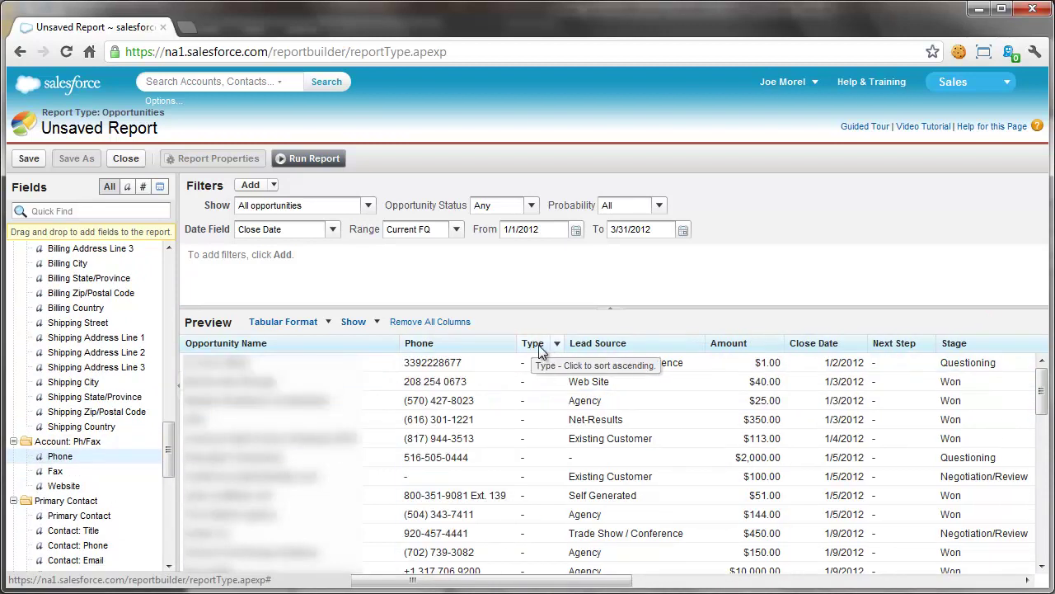
pyautogui.click(558, 343)
pyautogui.click(597, 487)
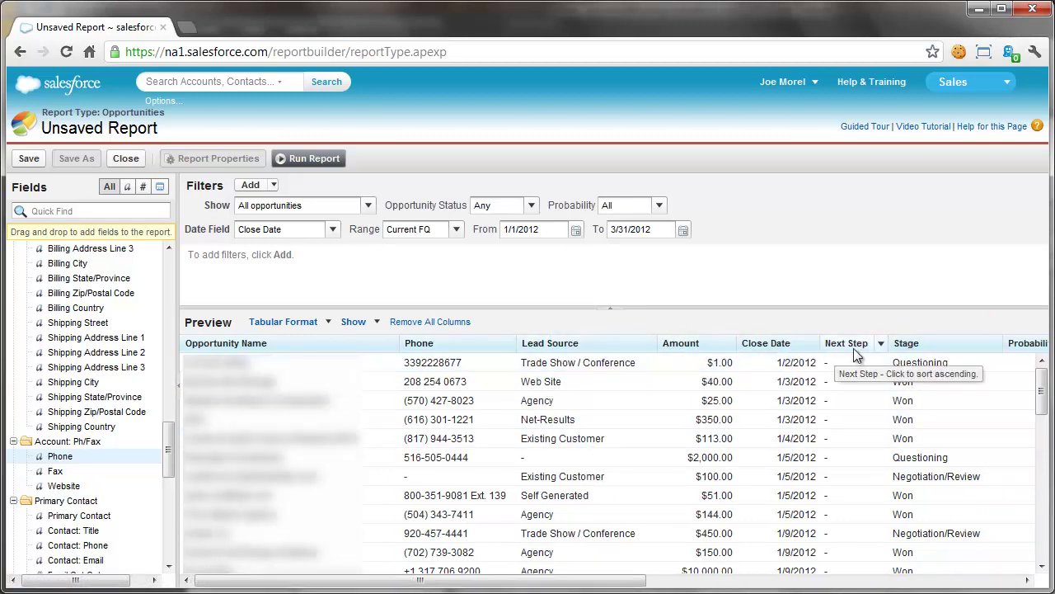
pyautogui.click(880, 344)
pyautogui.click(906, 485)
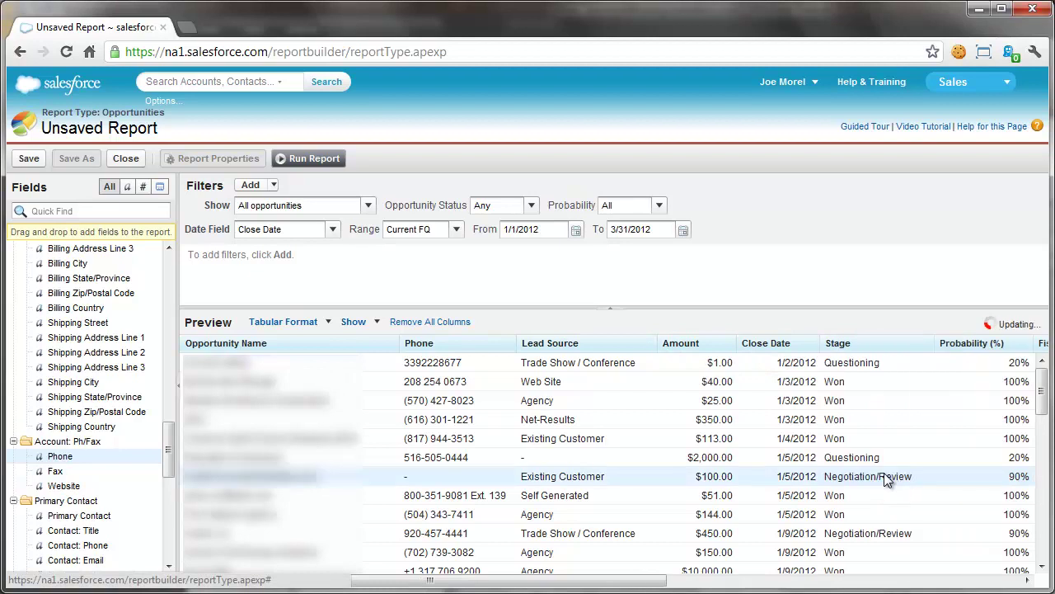
pyautogui.click(532, 208)
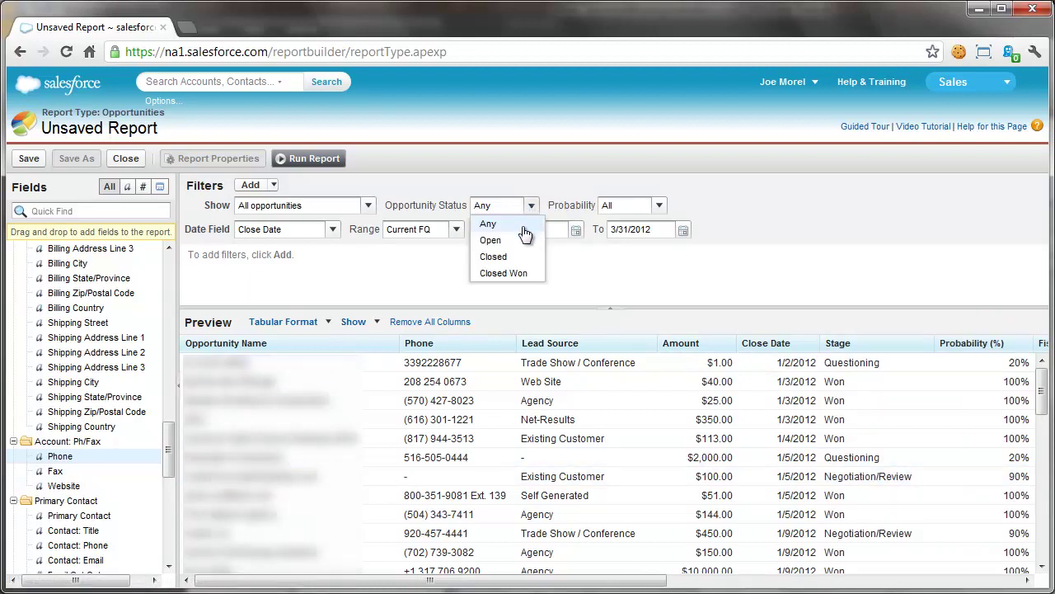
# Filter the report to Closed Won opportunities in the Previous FQ range
pyautogui.click(504, 272)
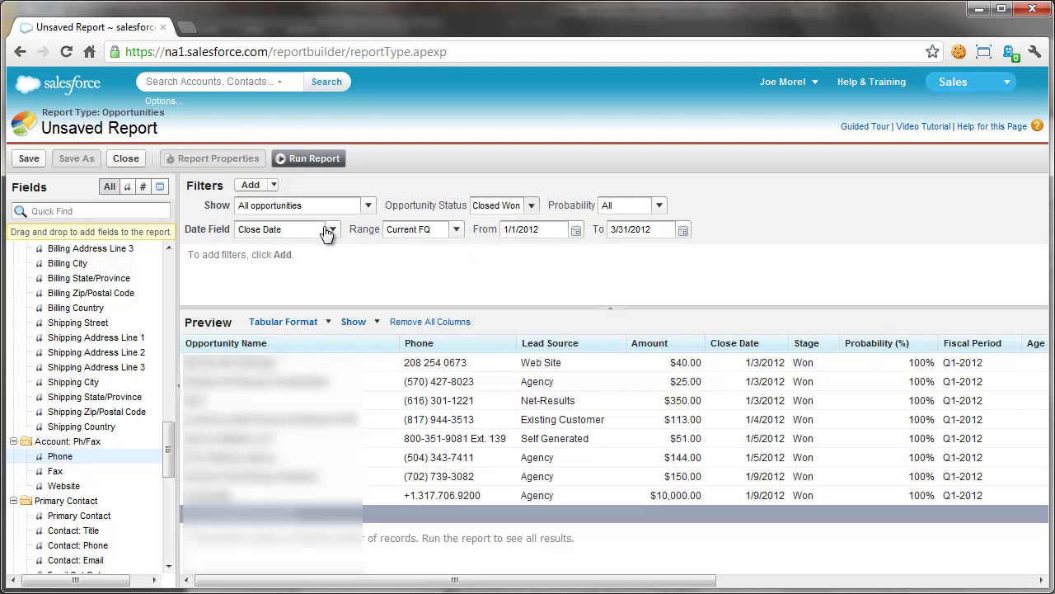
pyautogui.click(456, 231)
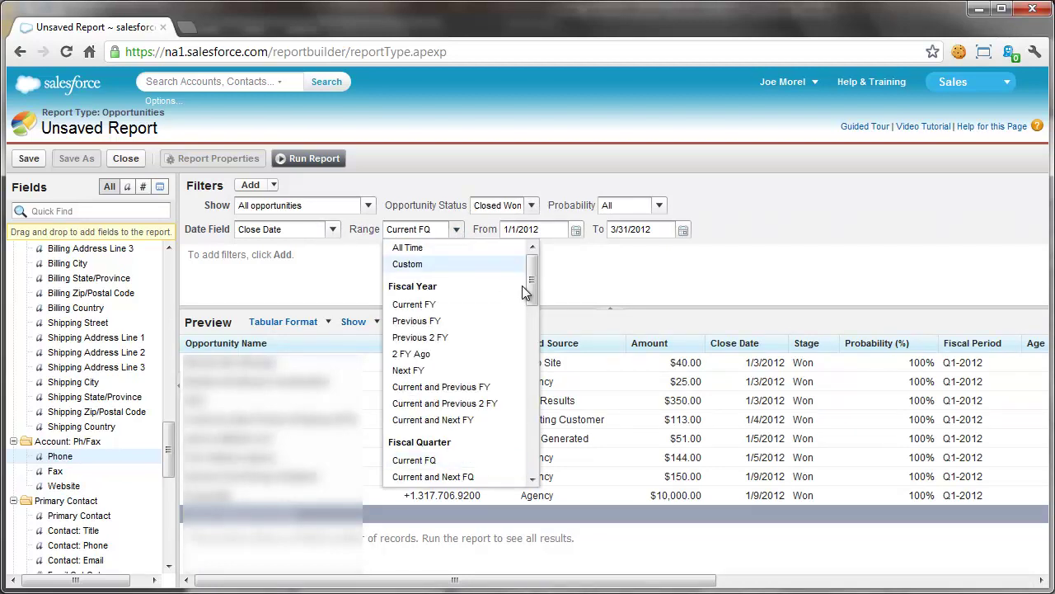
pyautogui.moveTo(531, 285); pyautogui.dragTo(533, 321)
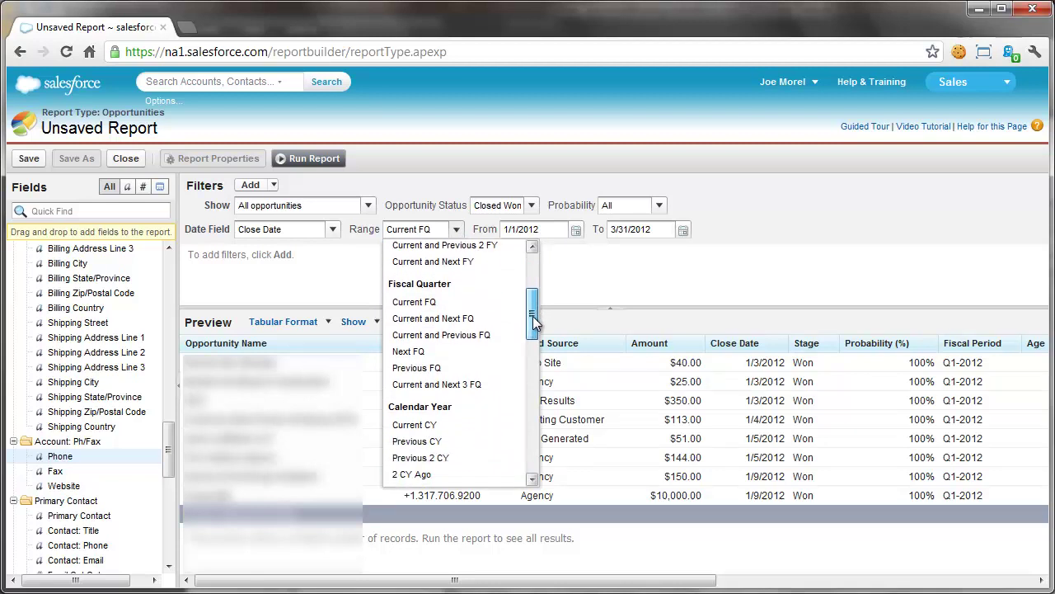
pyautogui.click(417, 368)
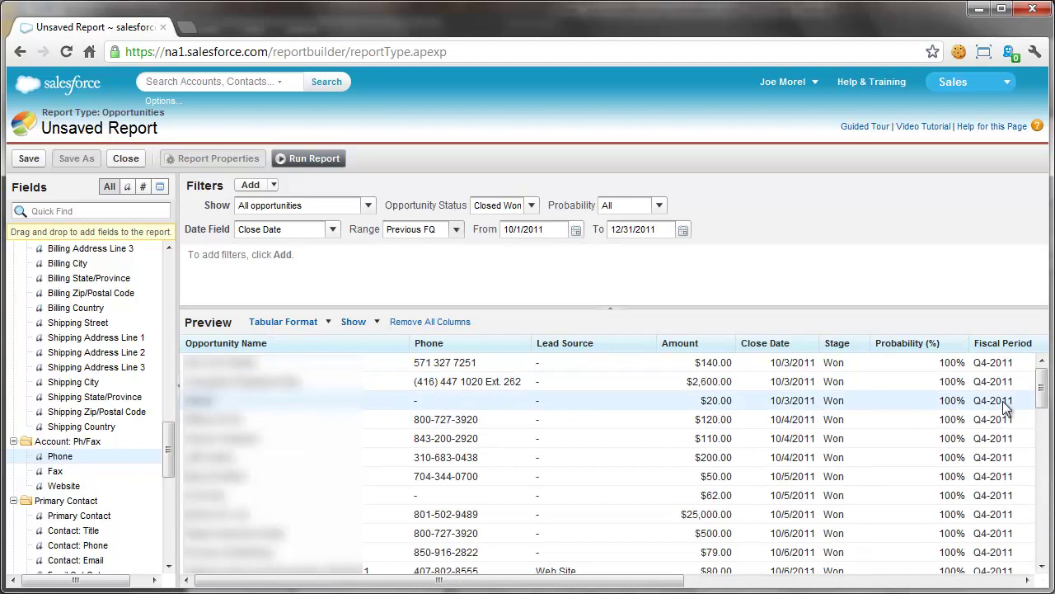
# Remove the Fiscal Period column from the report
pyautogui.moveTo(1042, 402); pyautogui.dragTo(1043, 527)
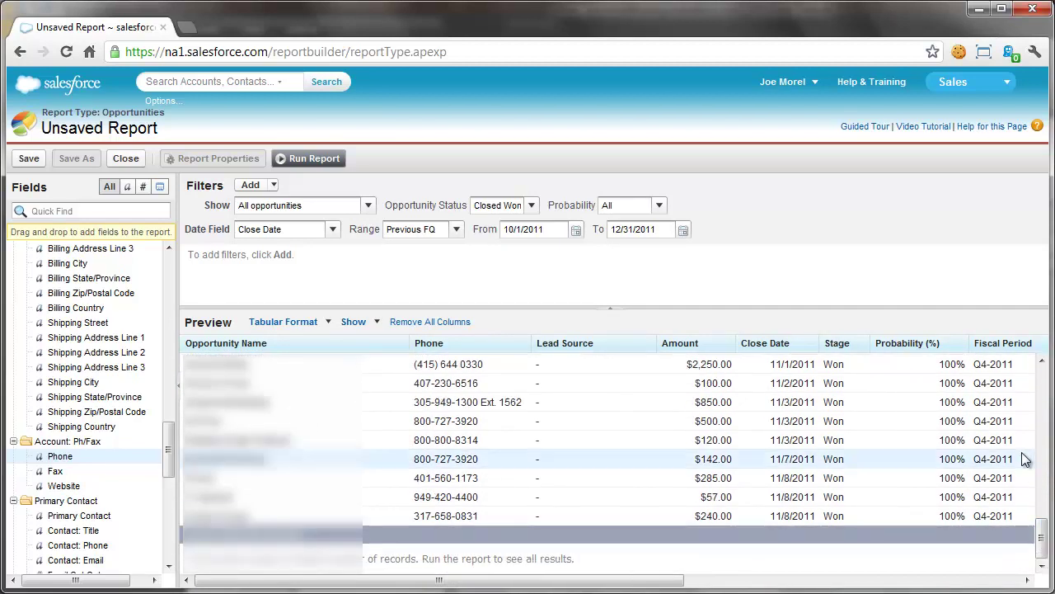
pyautogui.click(1043, 345)
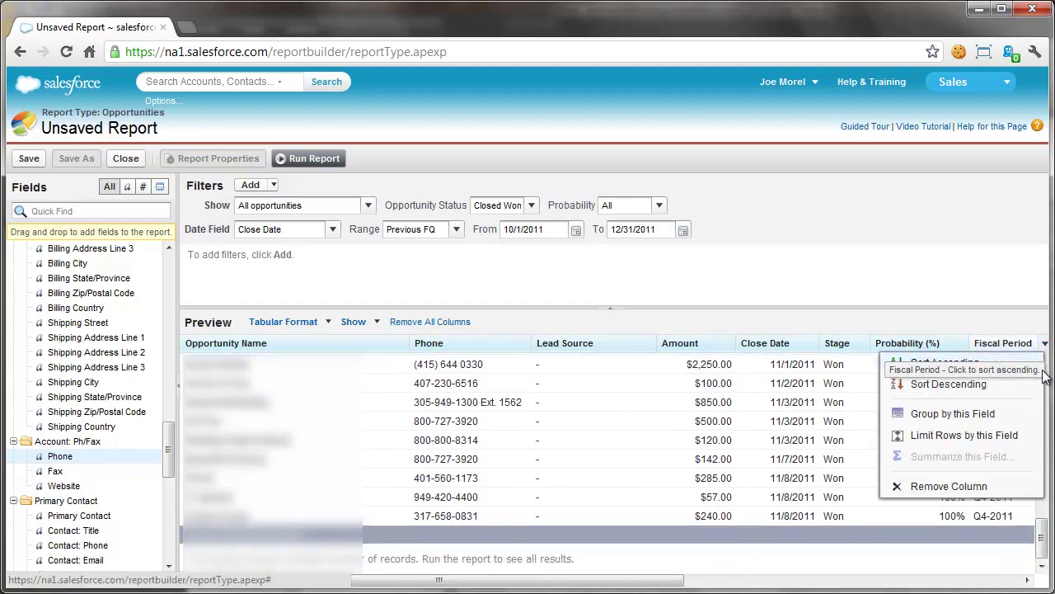
pyautogui.click(938, 487)
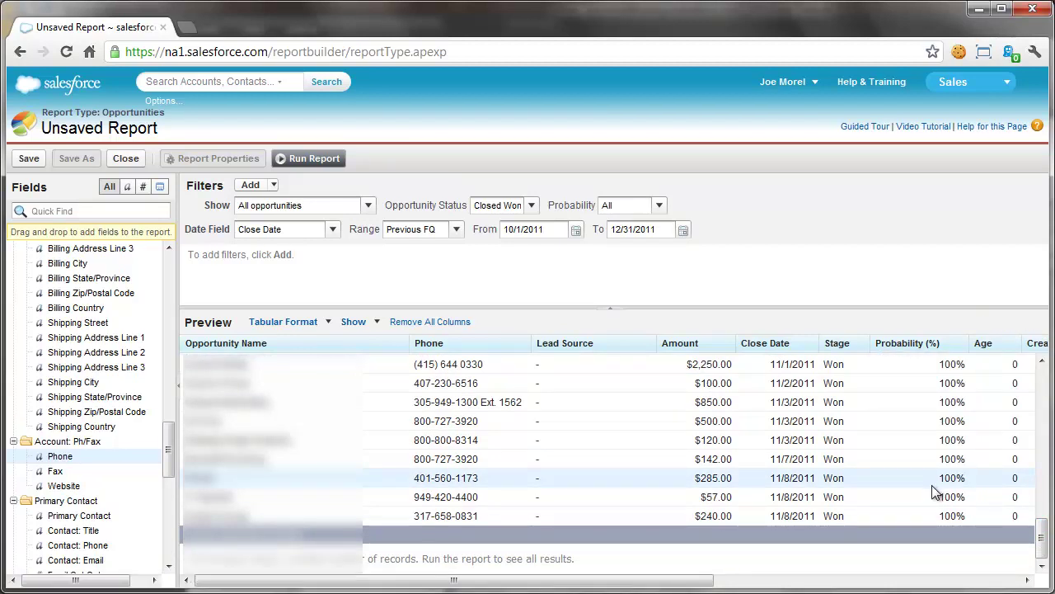
# Run the report, export the Printable View spreadsheet and open the downloaded file
pyautogui.click(293, 162)
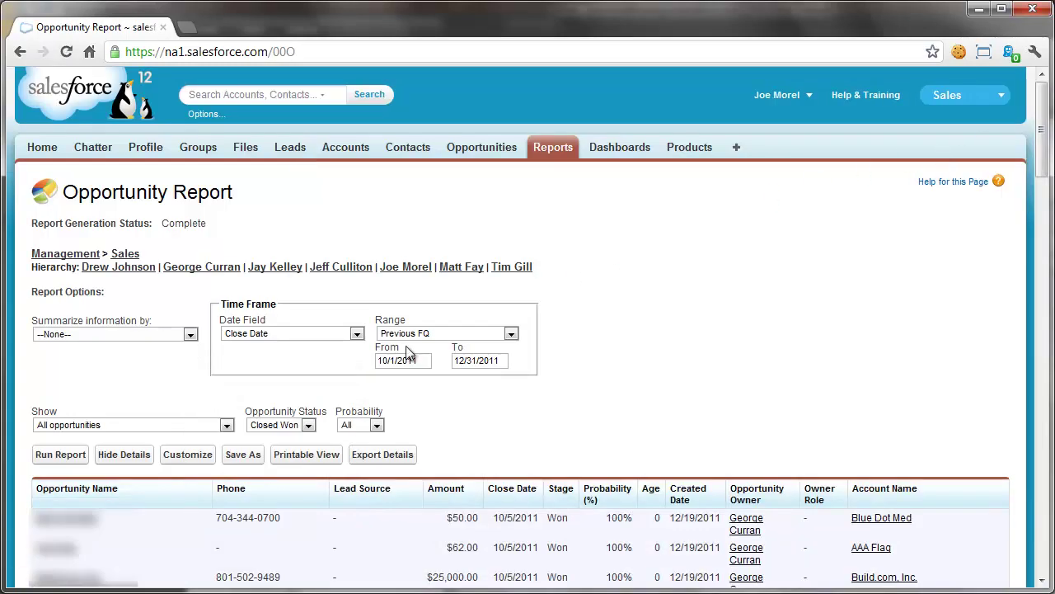
pyautogui.click(306, 454)
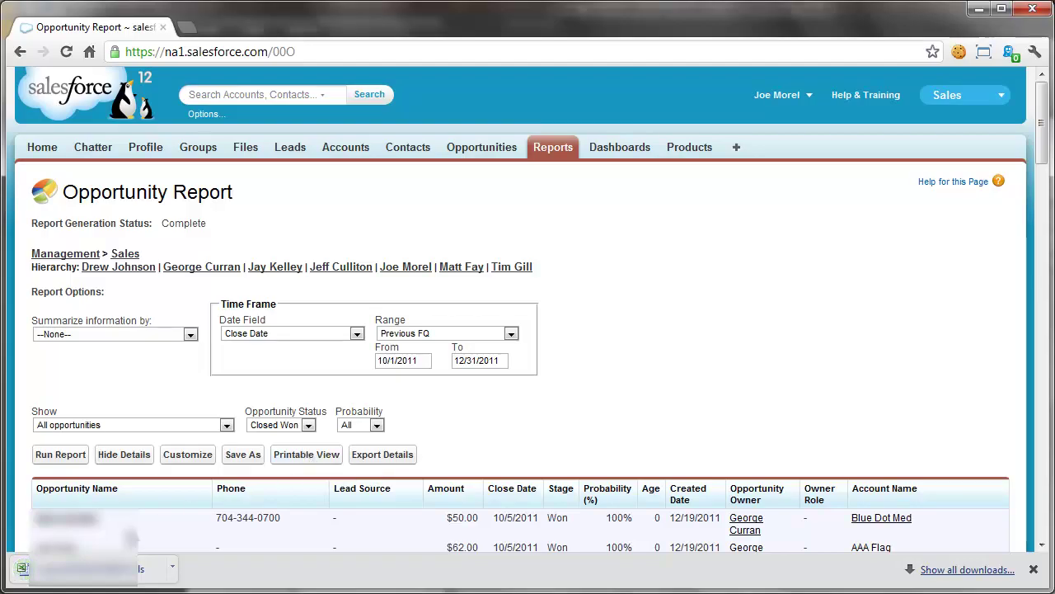
pyautogui.click(99, 568)
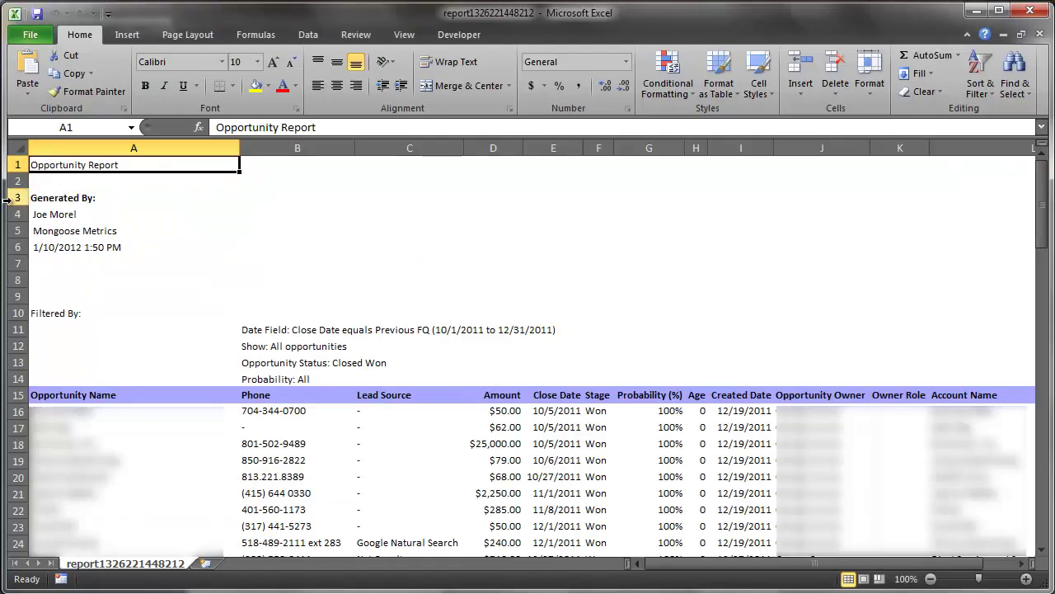
# Delete rows 1–14 of title and filter text so headings start in row 1
pyautogui.moveTo(14, 164); pyautogui.dragTo(14, 377)
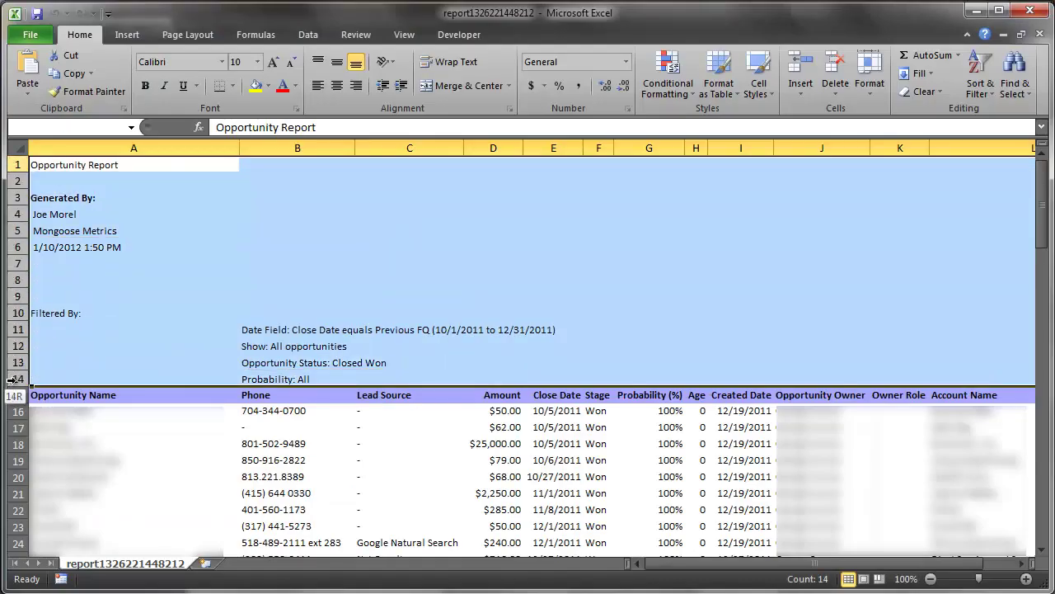
pyautogui.rightClick(14, 378)
pyautogui.click(51, 485)
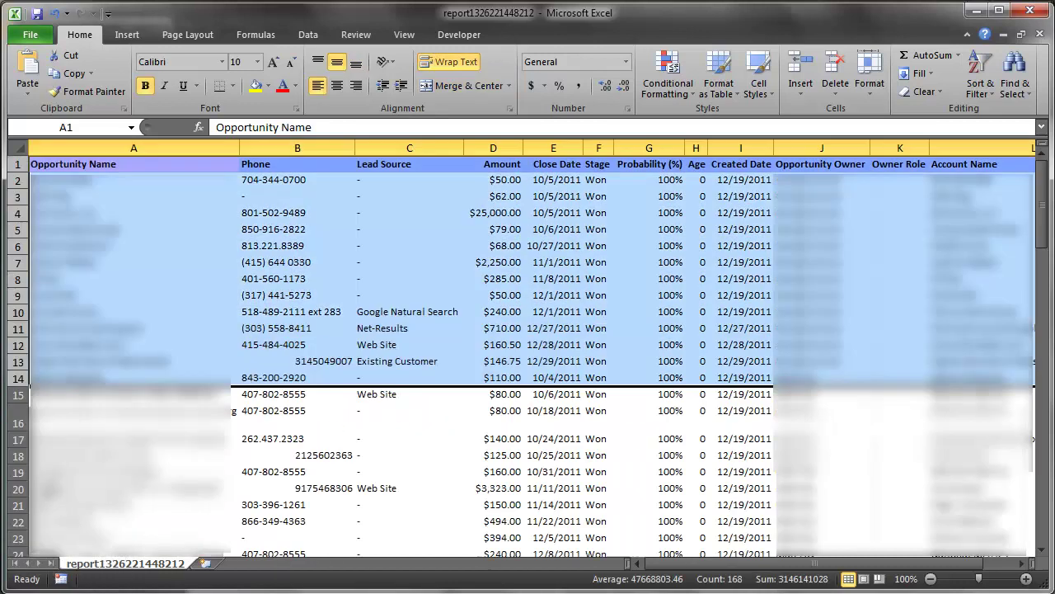
pyautogui.click(160, 401)
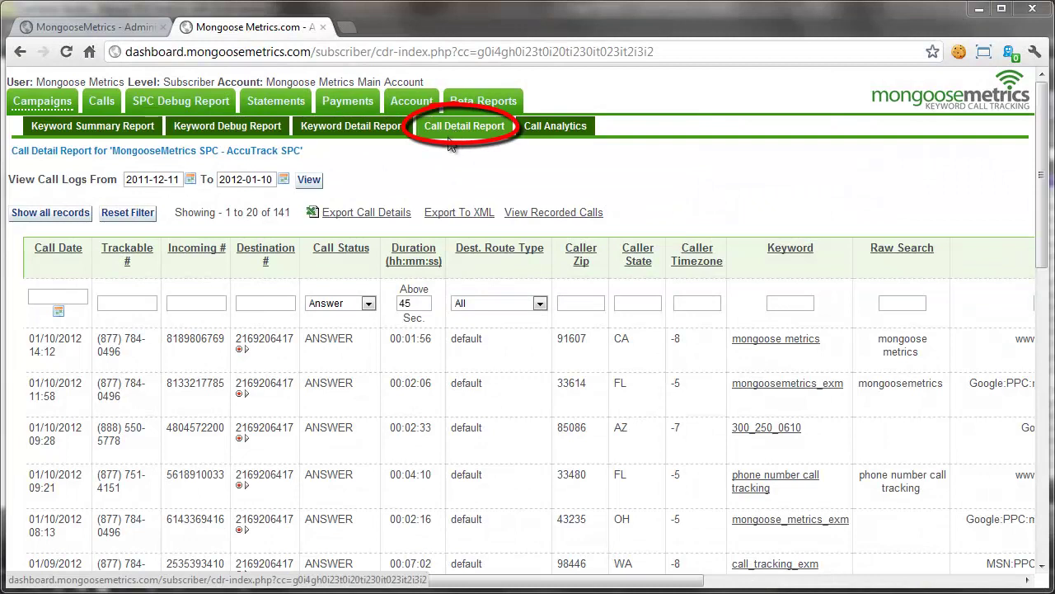
# Set the call detail range from 2011-08-01 to 2011-12-31 and refresh it
pyautogui.click(190, 179)
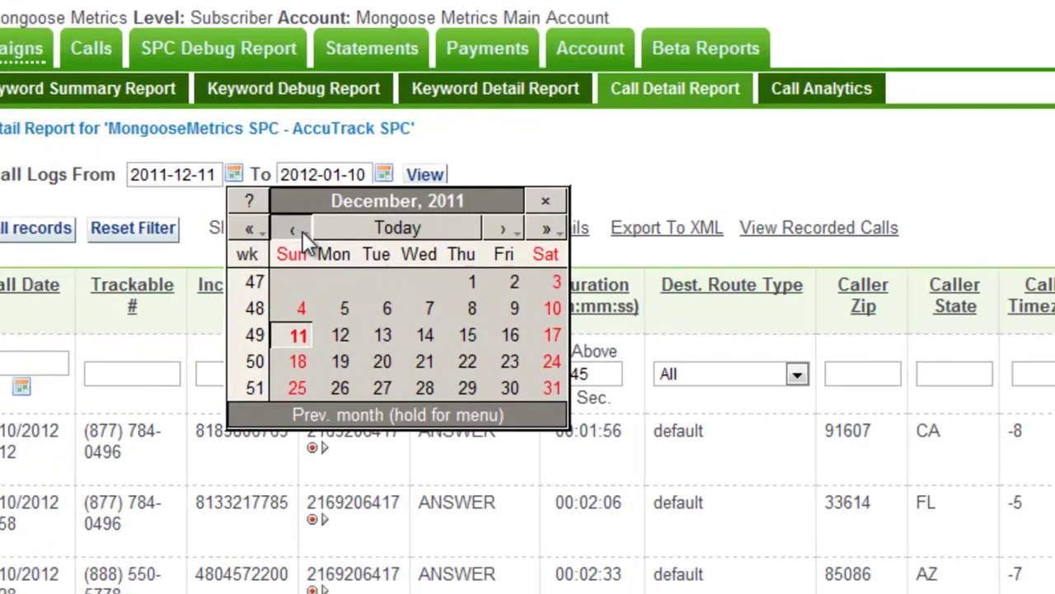
pyautogui.click(230, 214)
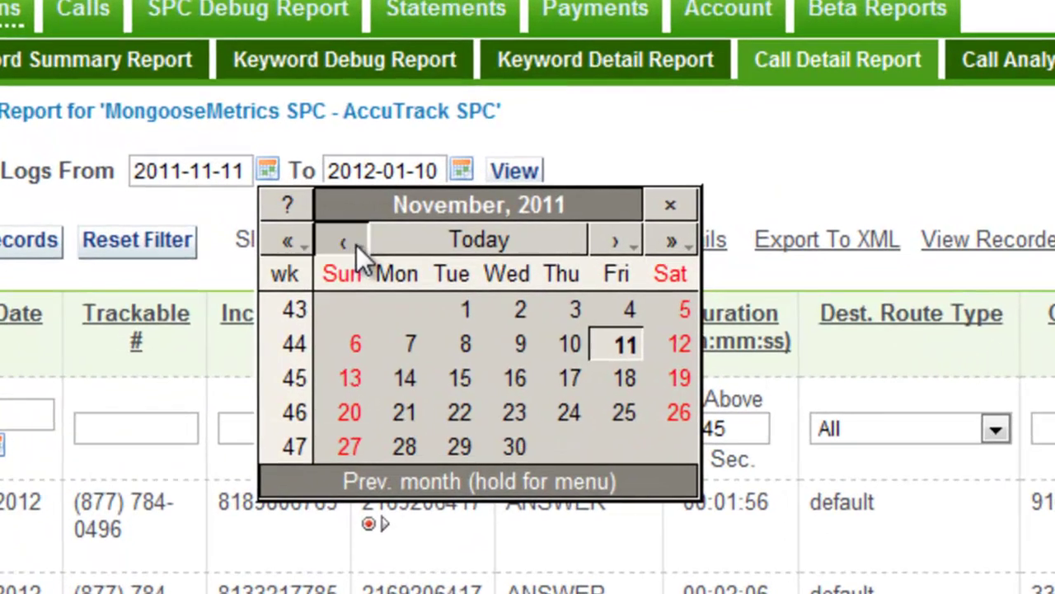
pyautogui.click(356, 245)
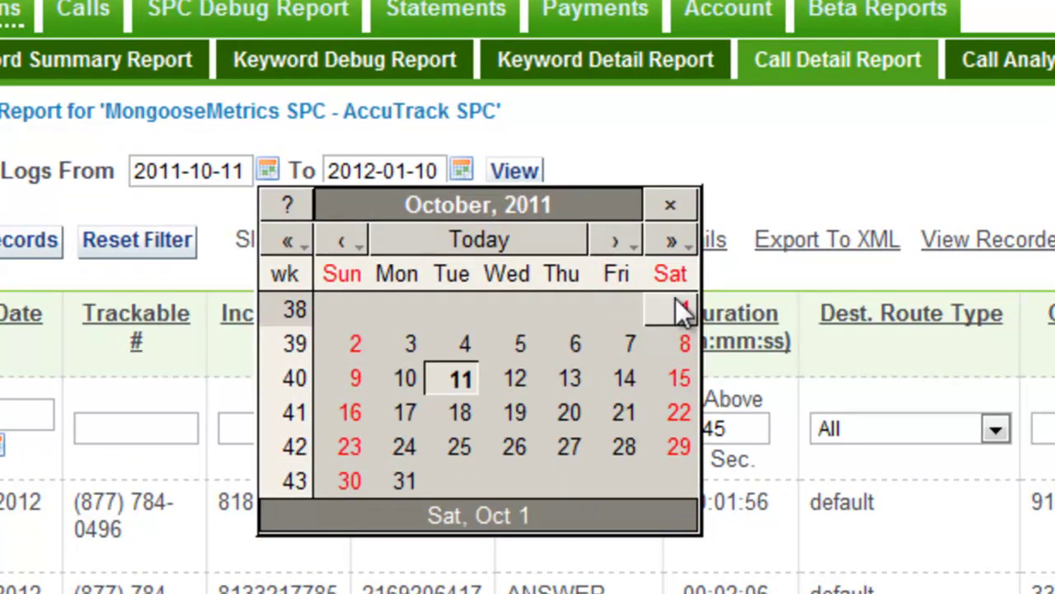
pyautogui.click(357, 232)
pyautogui.click(357, 232)
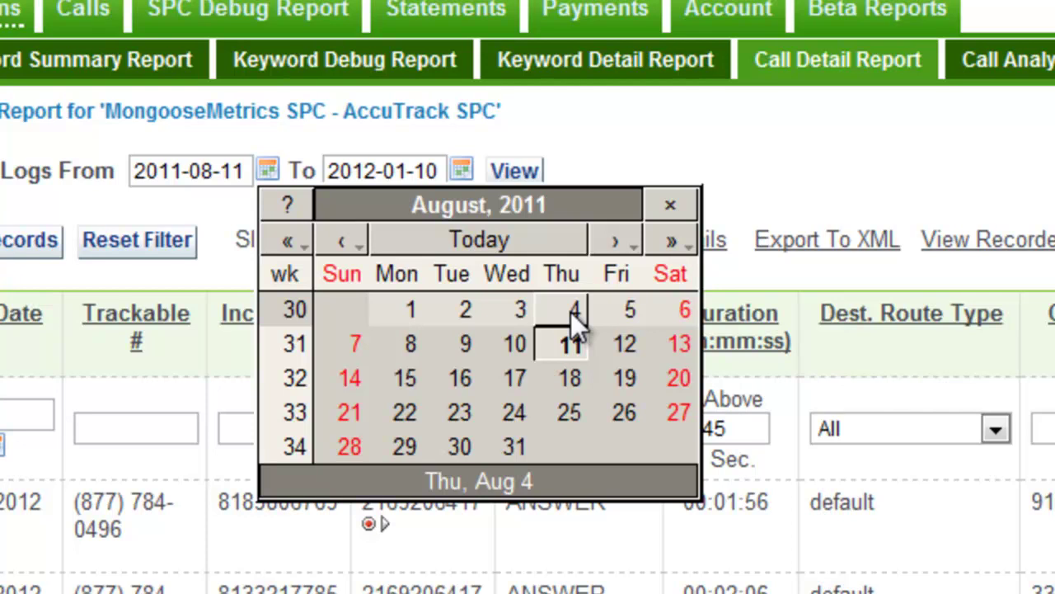
pyautogui.click(408, 309)
pyautogui.click(461, 173)
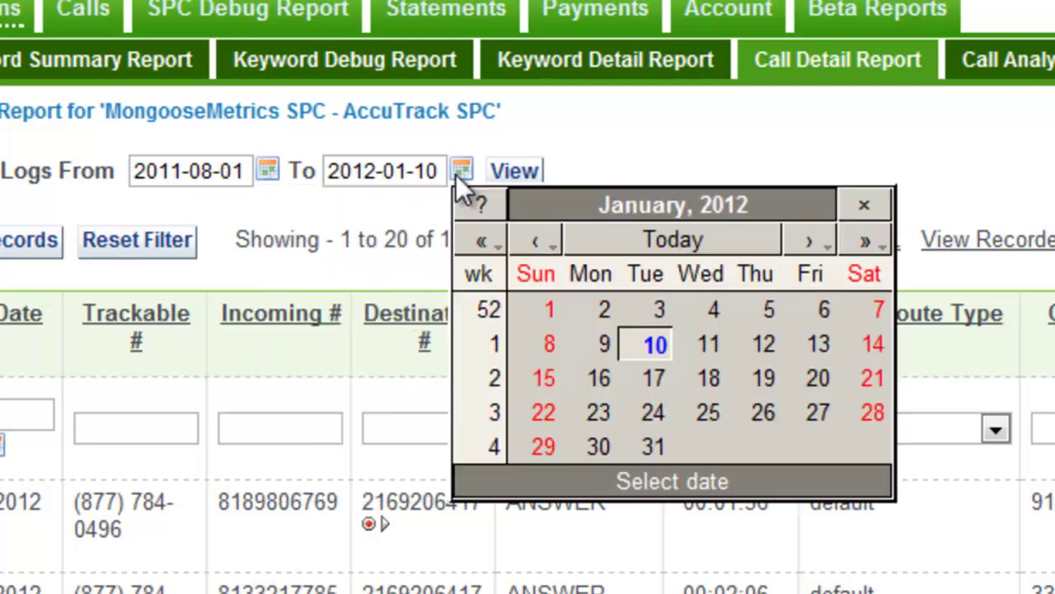
pyautogui.click(536, 241)
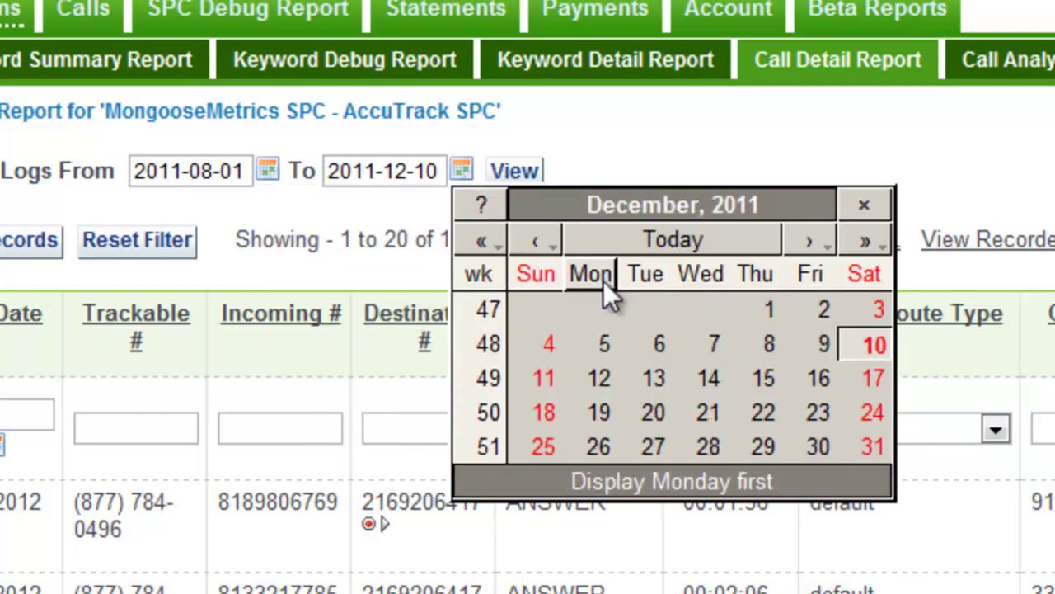
pyautogui.click(862, 439)
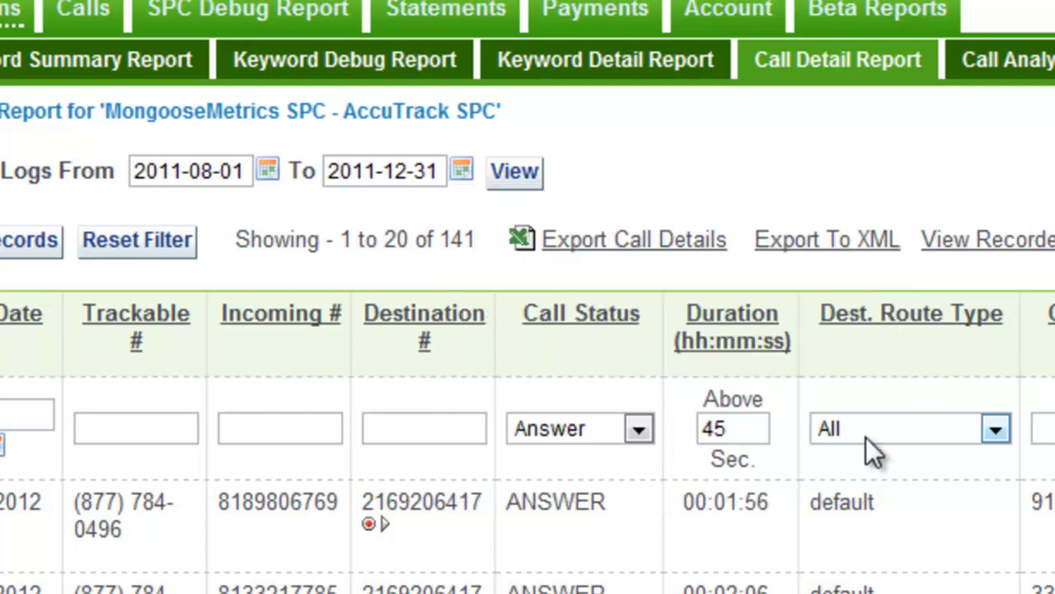
pyautogui.click(515, 172)
# Open the exported call details CSV and widen columns A, B and C
pyautogui.click(660, 256)
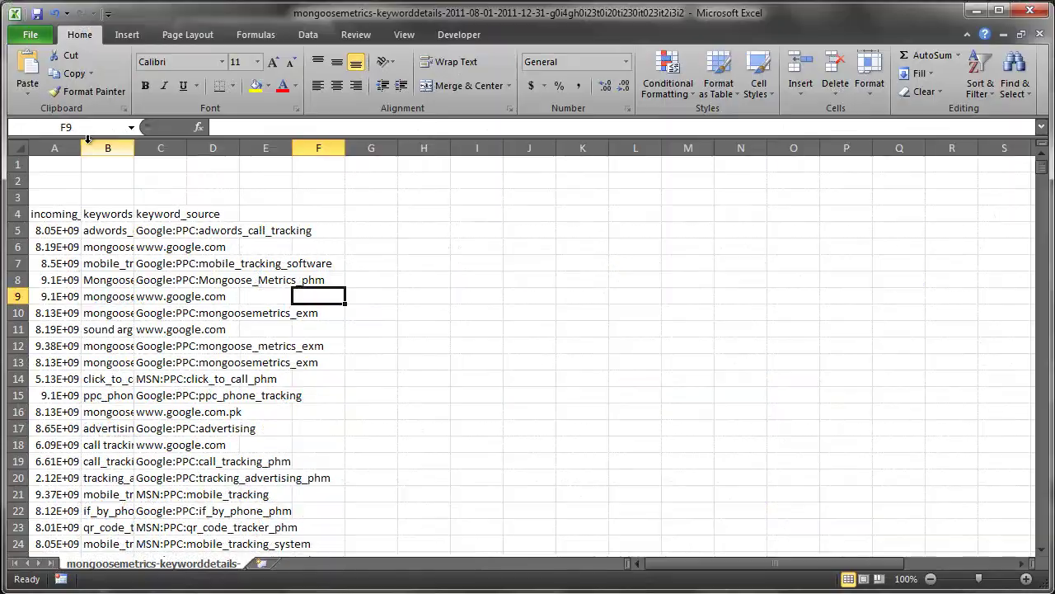
pyautogui.moveTo(81, 148); pyautogui.dragTo(267, 151)
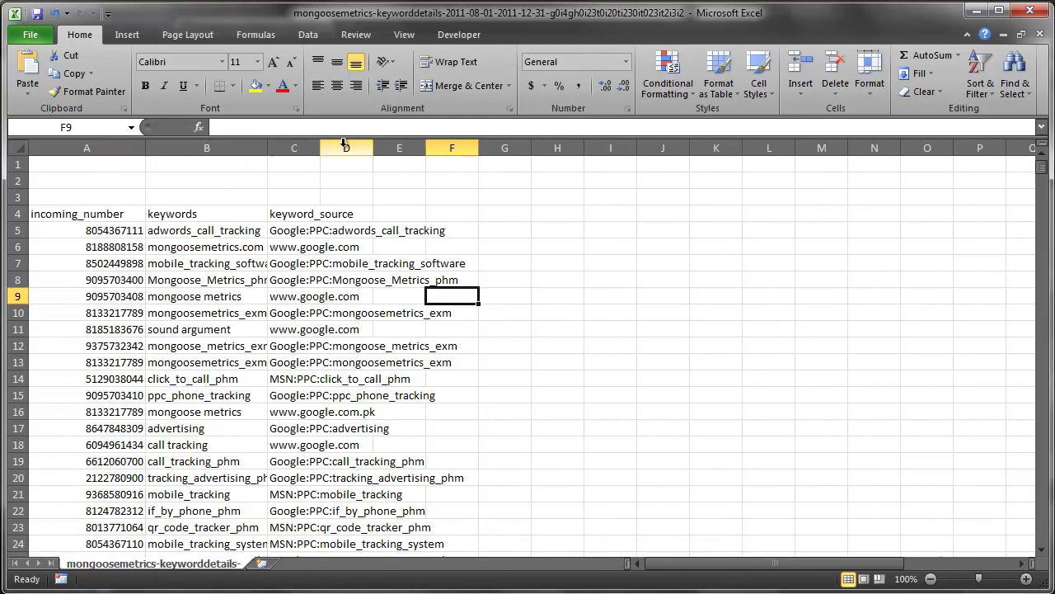
pyautogui.moveTo(341, 150); pyautogui.dragTo(496, 150)
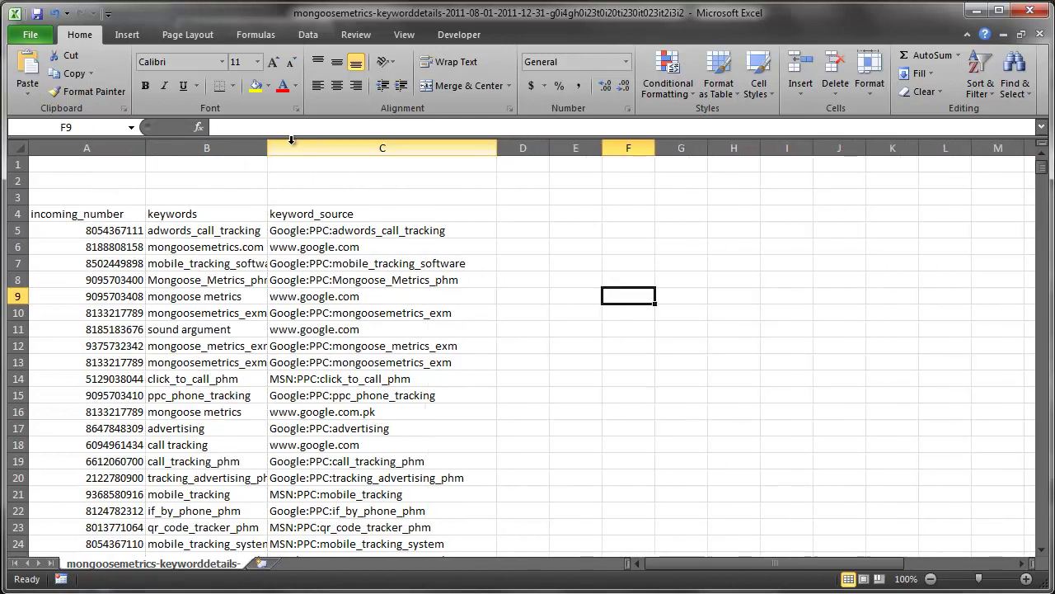
pyautogui.moveTo(267, 150); pyautogui.dragTo(327, 153)
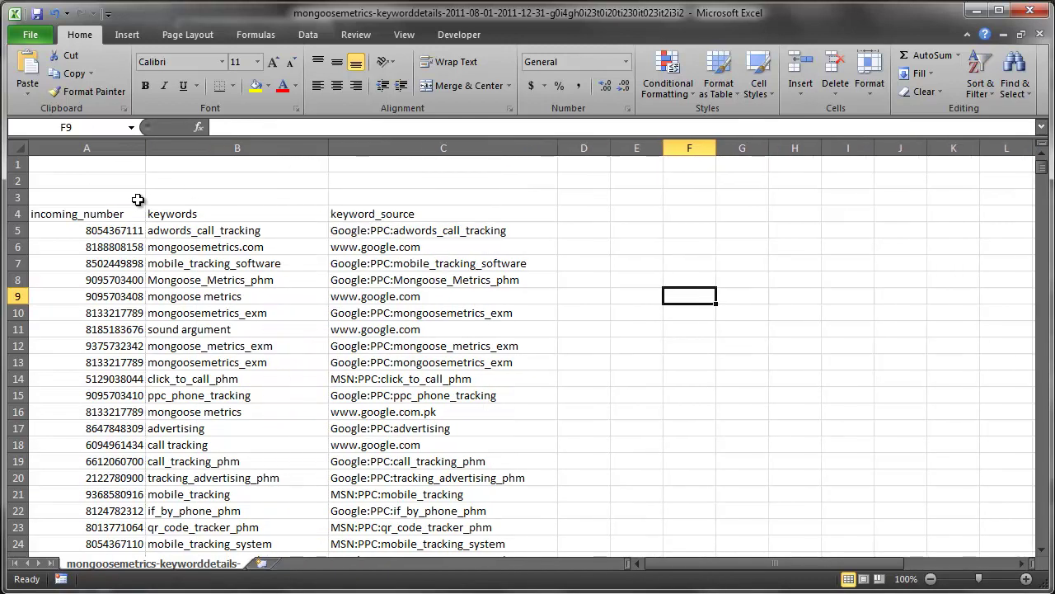
# Copy the data range A4:C1066
pyautogui.moveTo(79, 213); pyautogui.dragTo(456, 494)
pyautogui.rightClick(456, 495)
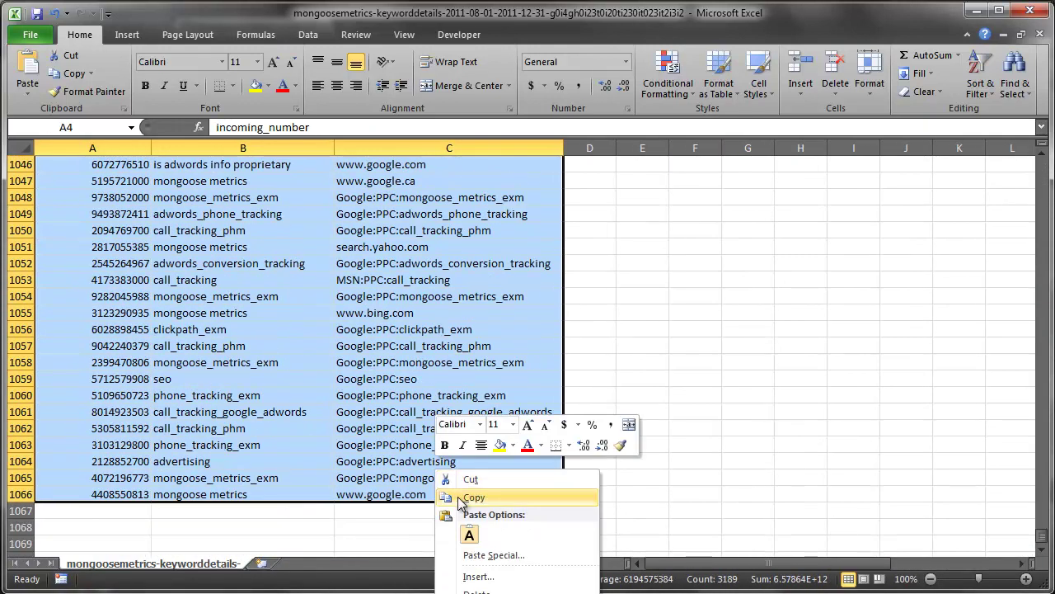
pyautogui.click(457, 496)
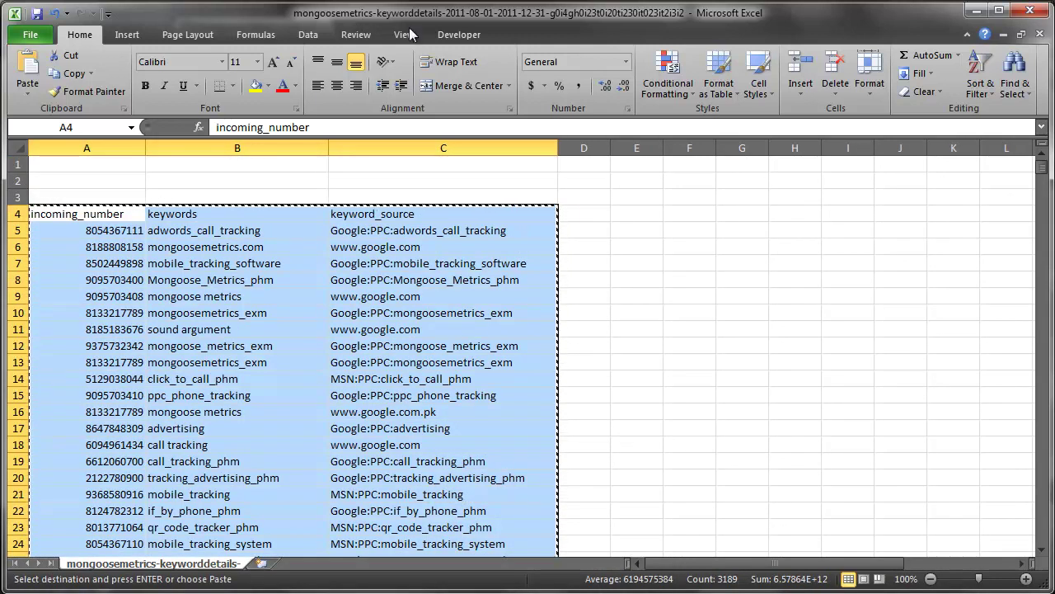
# Paste the call data at N1 of the report sheet and autofit column N
pyautogui.hotkey('ctrl', 'Tab')
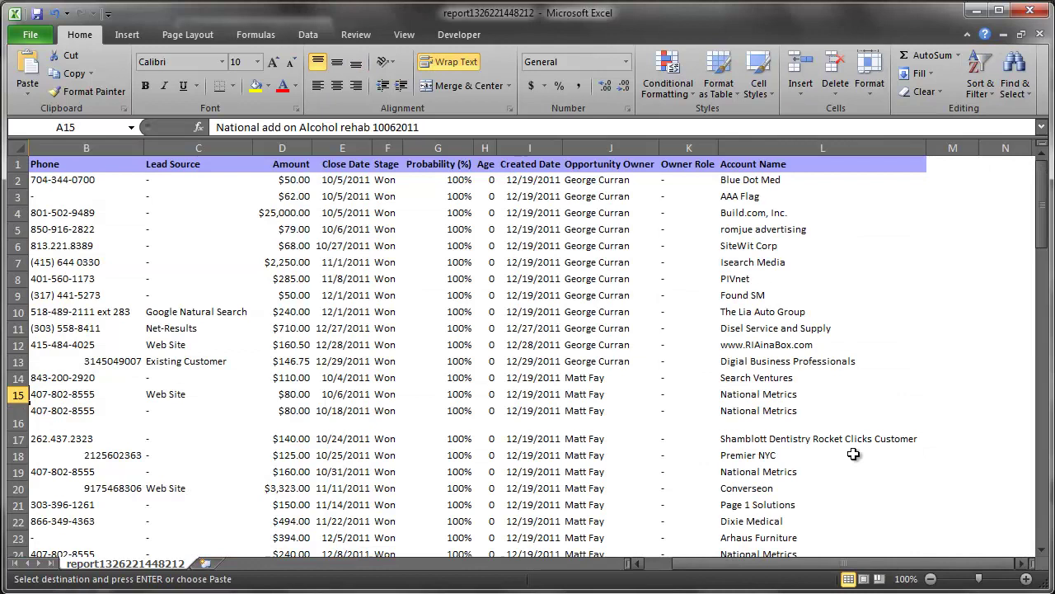
pyautogui.click(999, 171)
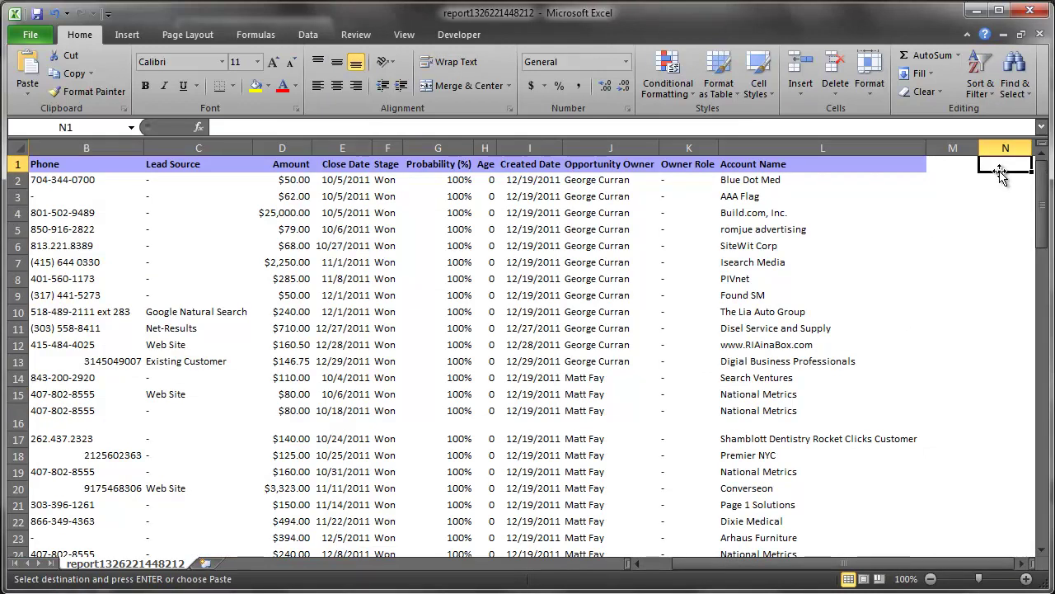
pyautogui.hotkey('ctrl', 'v')
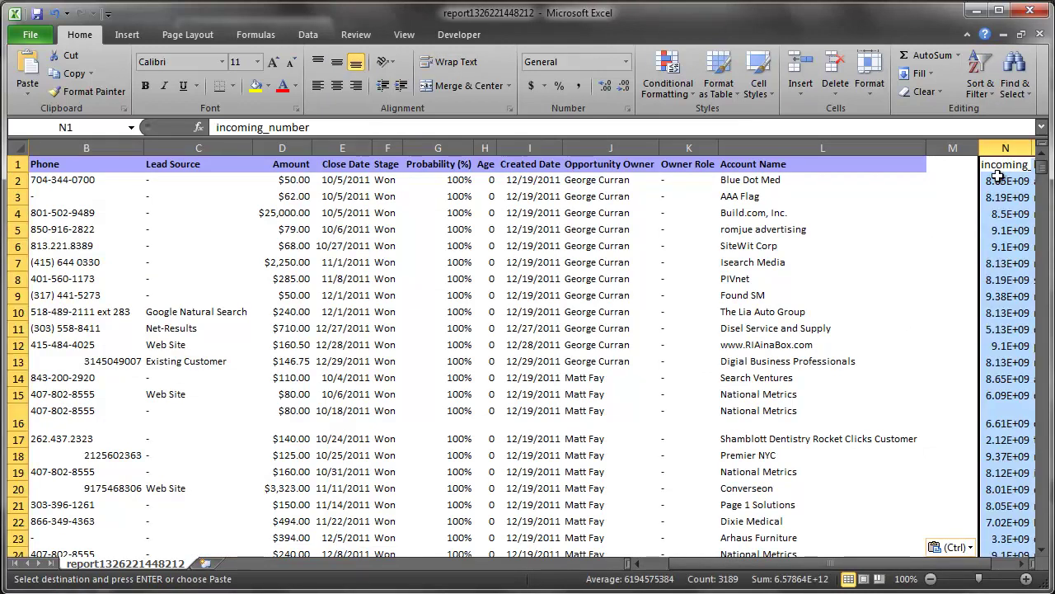
pyautogui.moveTo(793, 564); pyautogui.dragTo(806, 564)
pyautogui.doubleClick(916, 148)
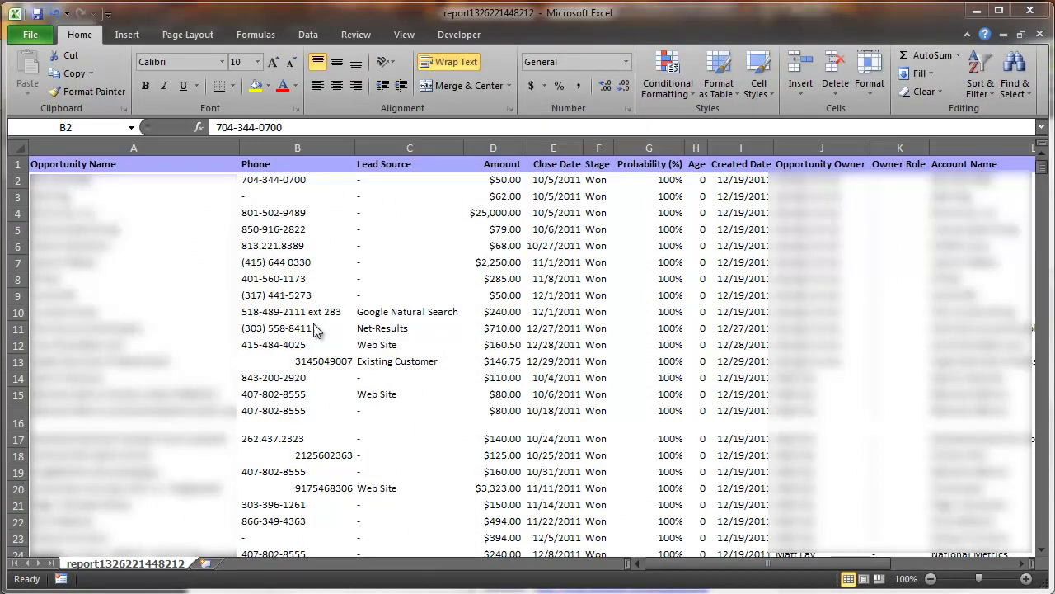
# Insert an empty column before Lead Source and enter the header 'Clean Phone' in C1
pyautogui.click(374, 146)
pyautogui.rightClick(389, 150)
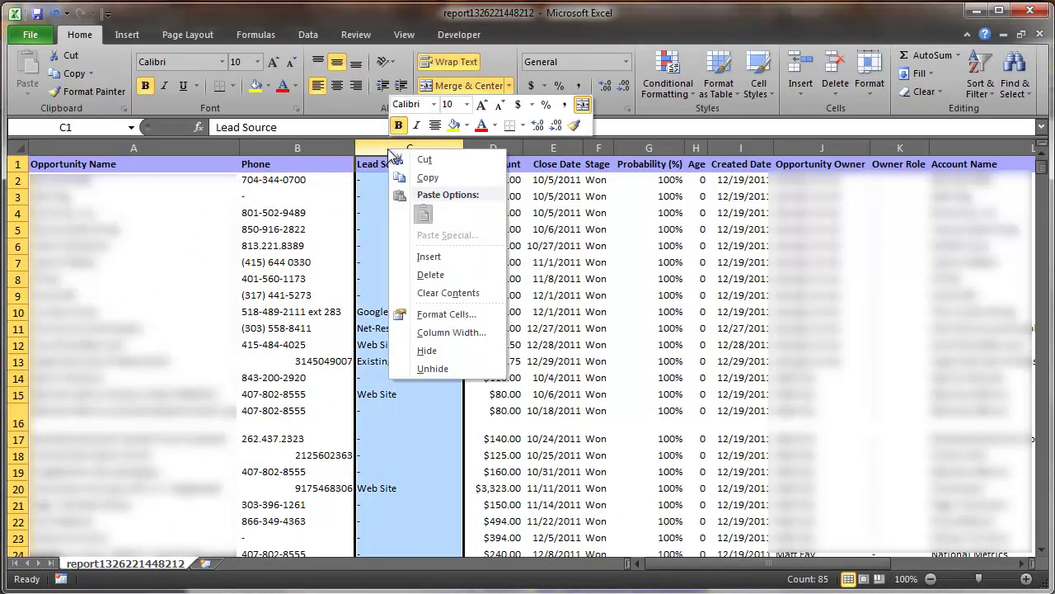
pyautogui.click(428, 257)
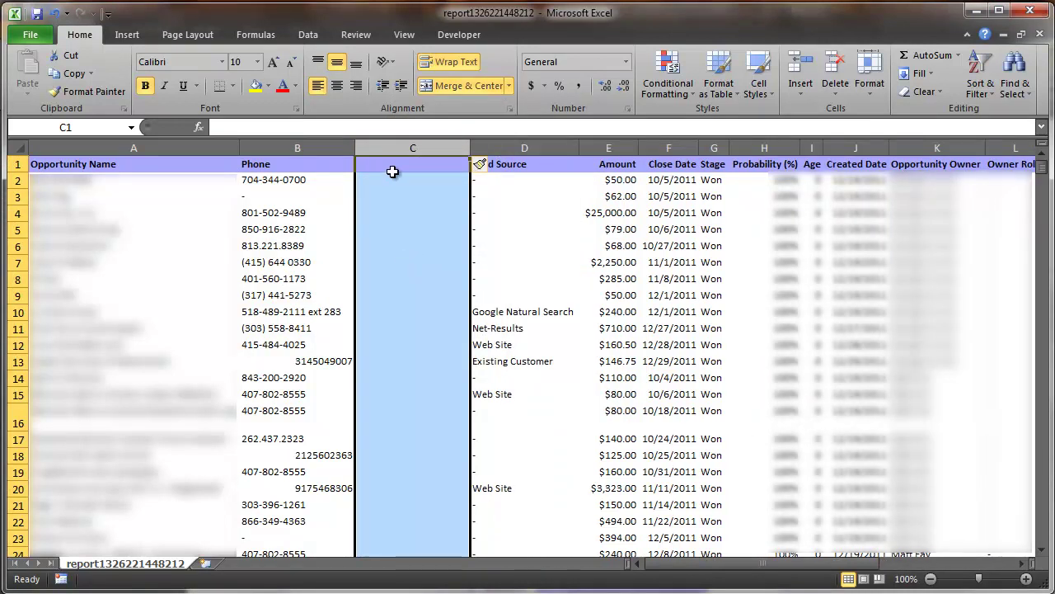
pyautogui.click(390, 167)
pyautogui.write('Clean Phone')
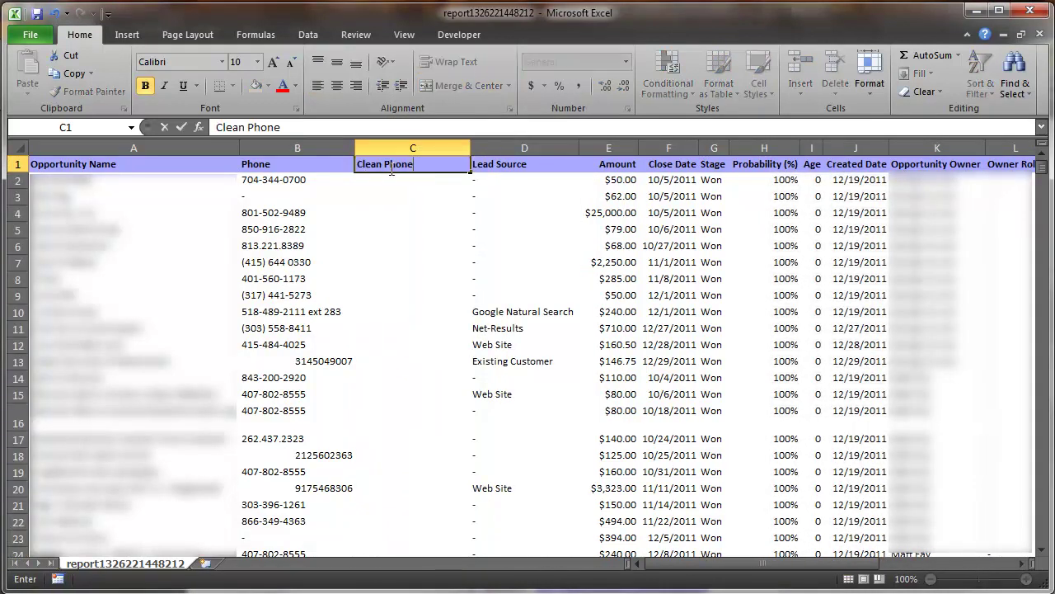
pyautogui.press('Return')
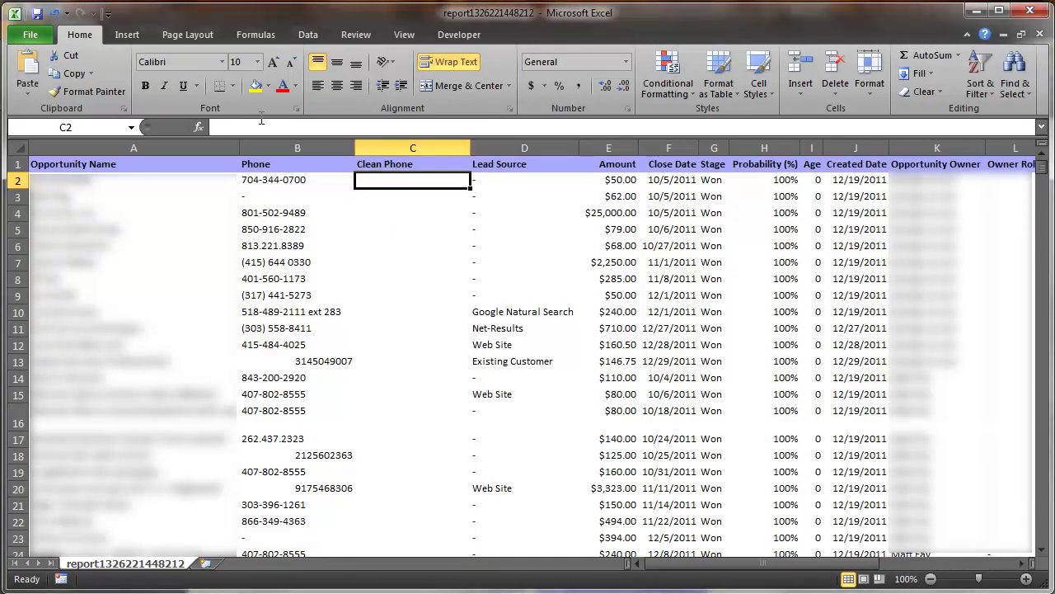
pyautogui.click(246, 125)
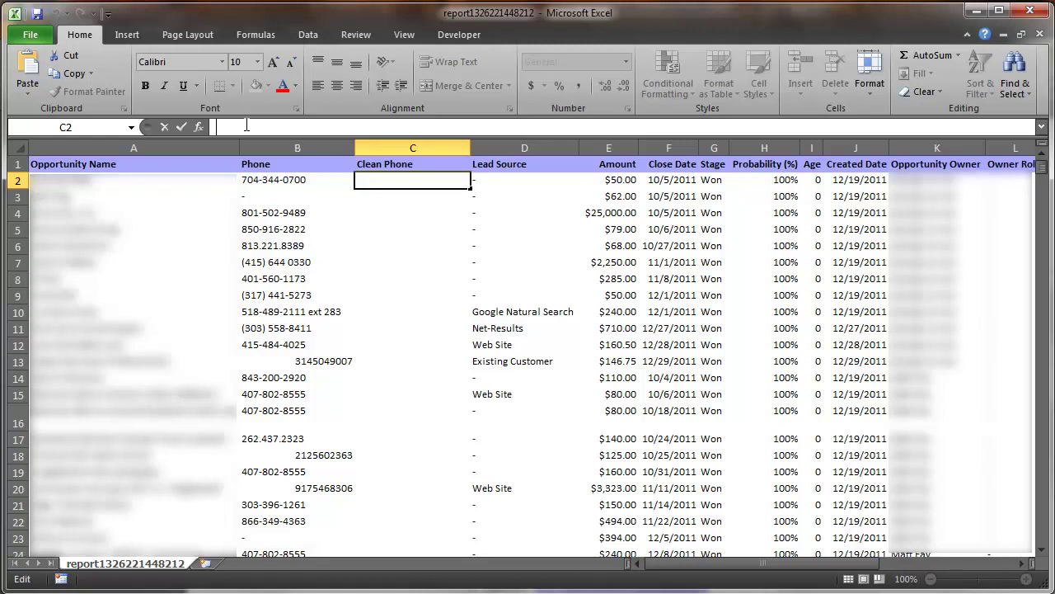
pyautogui.hotkey('ctrl', 'v')
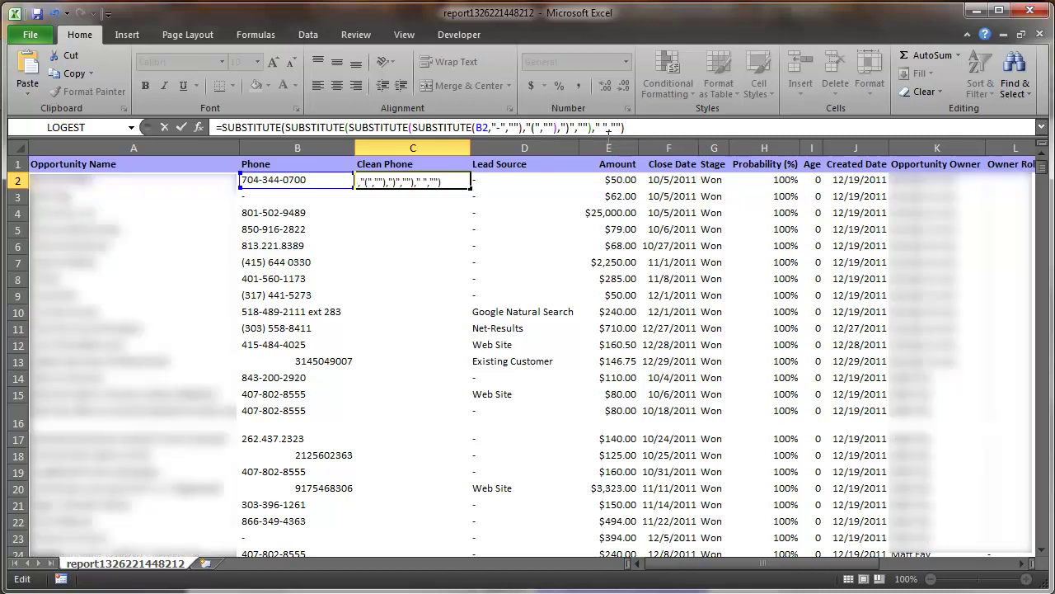
pyautogui.press('Return')
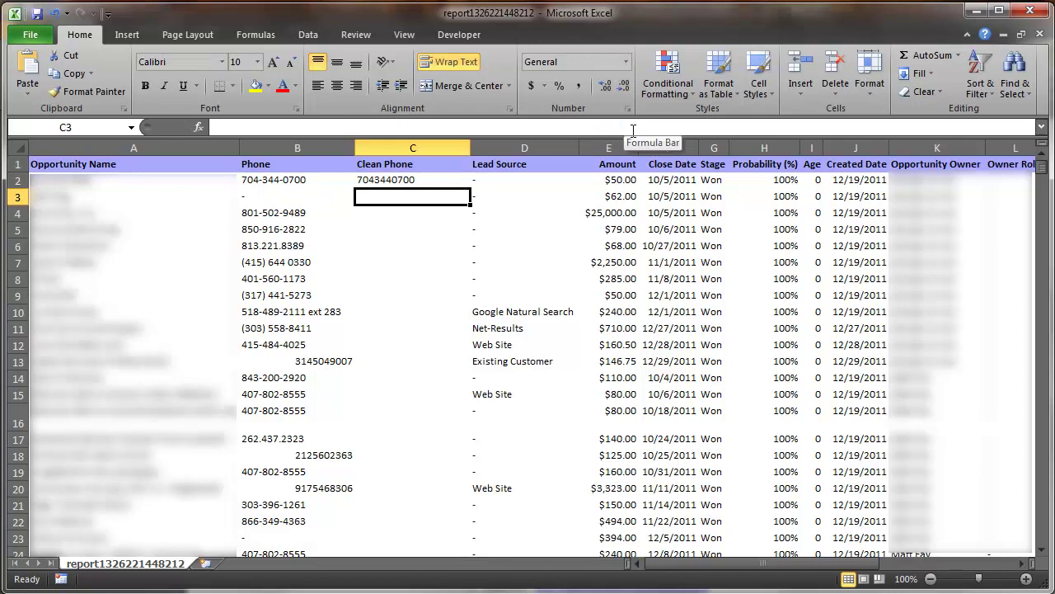
pyautogui.click(420, 180)
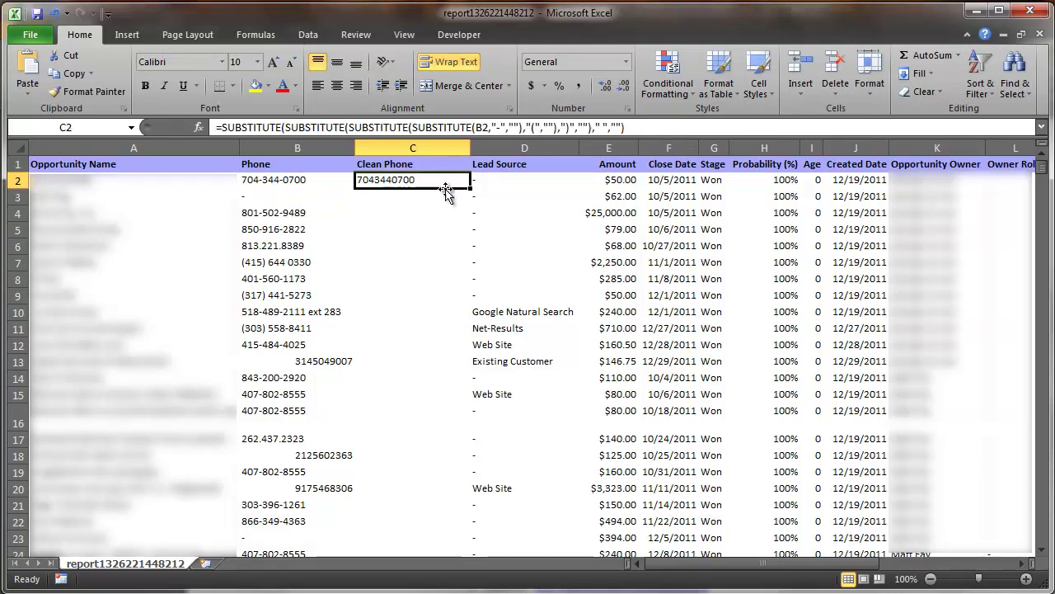
# Fill the clean-phone formula down column C to row 85 and strip the x229 extension from B83
pyautogui.moveTo(471, 189); pyautogui.dragTo(412, 521)
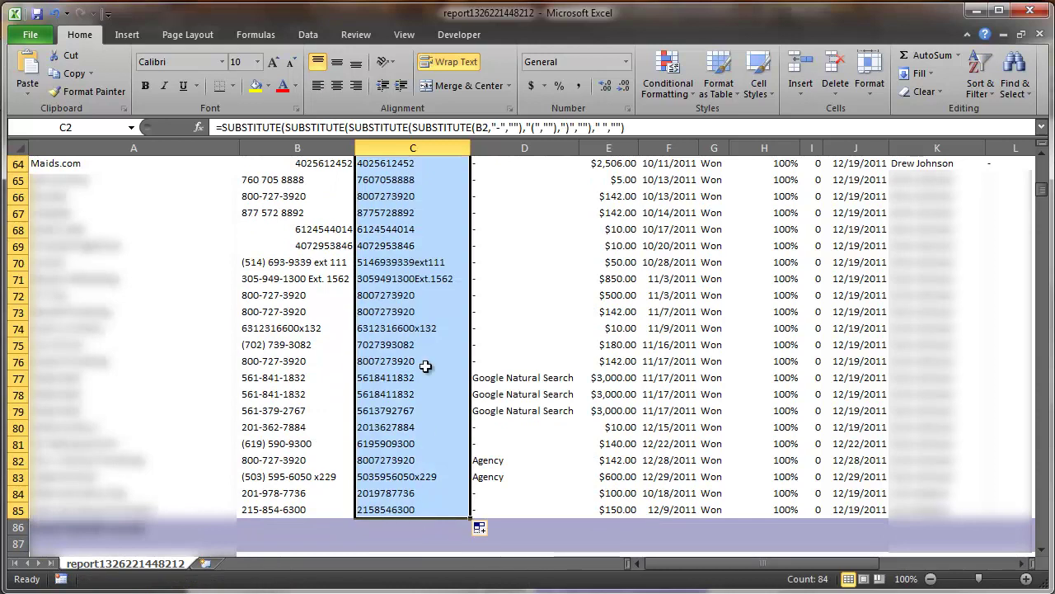
pyautogui.click(421, 297)
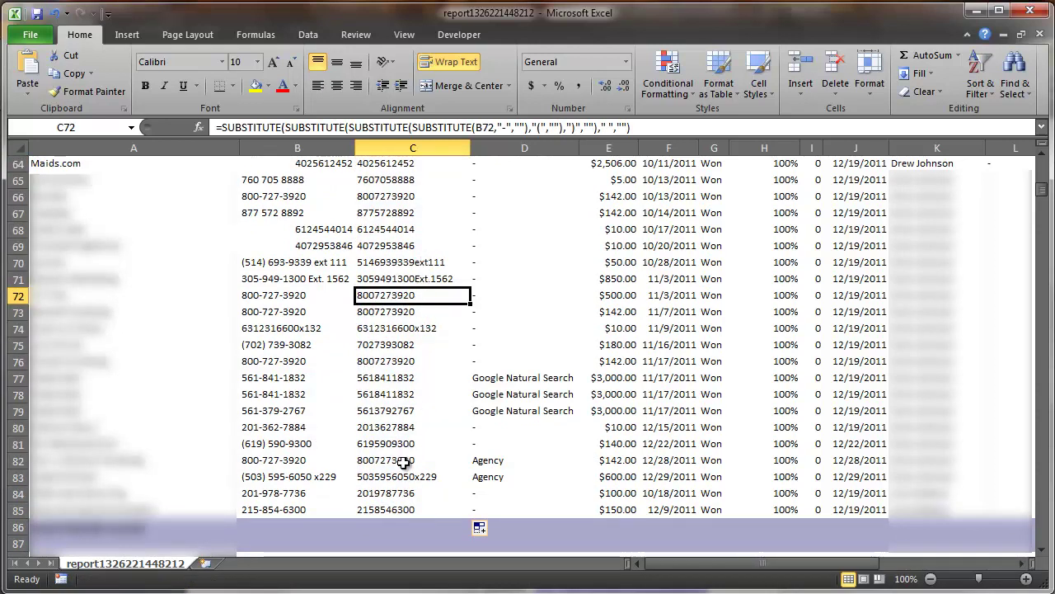
pyautogui.click(338, 478)
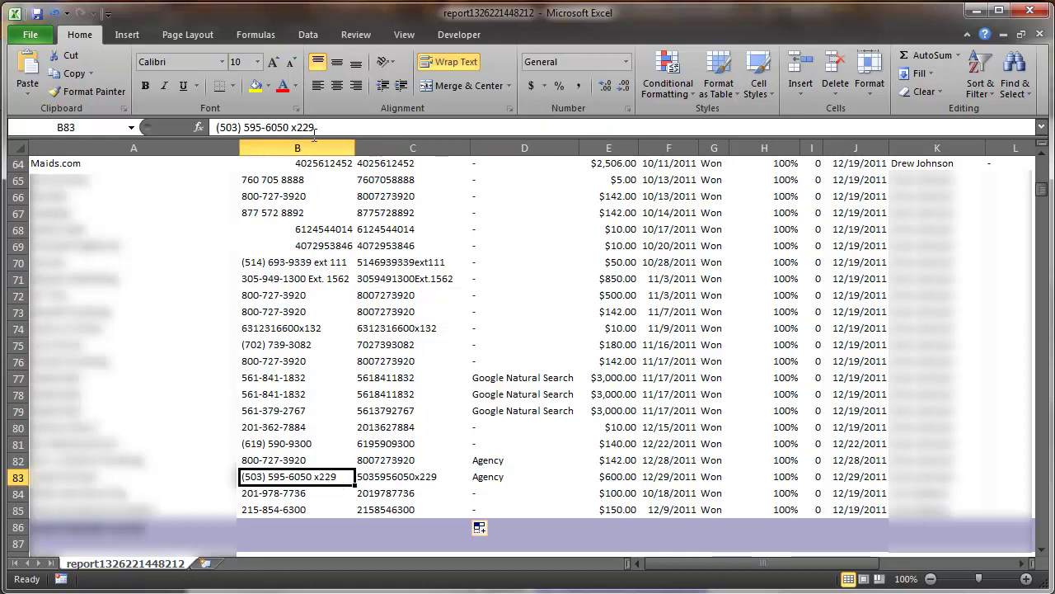
pyautogui.click(344, 129)
pyautogui.press('BackSpace')
pyautogui.press('BackSpace')
pyautogui.press('BackSpace')
pyautogui.press('BackSpace')
pyautogui.press('Return')
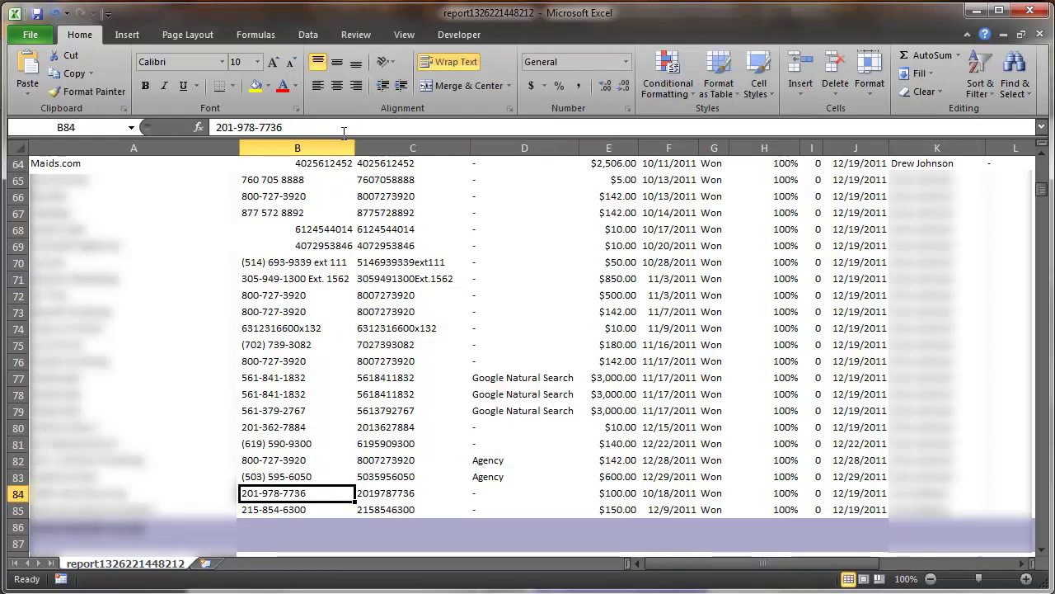
# Delete the extension from the B74 phone number
pyautogui.click(311, 329)
pyautogui.click(310, 125)
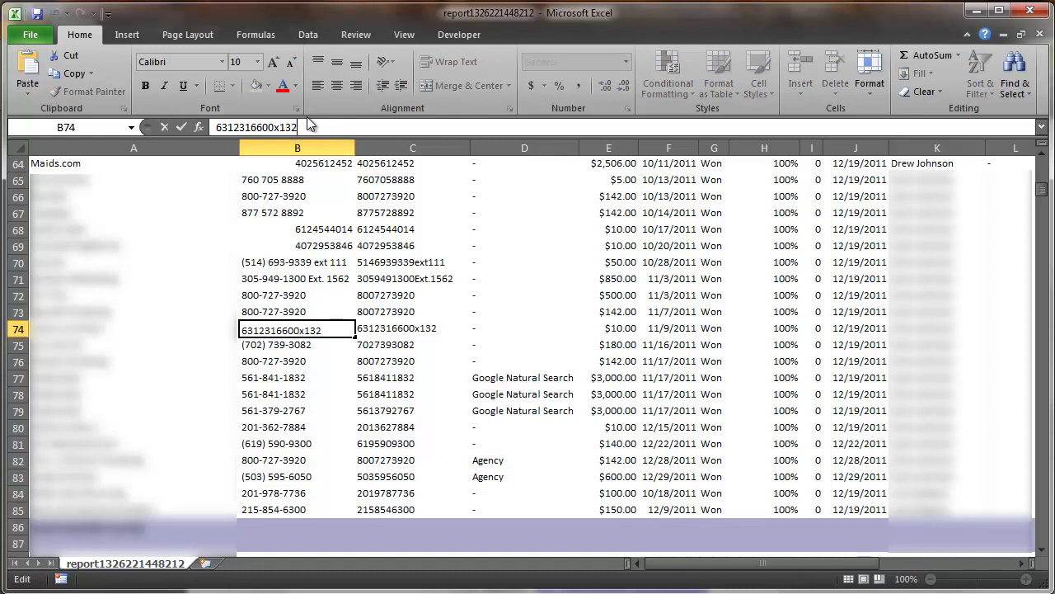
pyautogui.press('BackSpace')
pyautogui.press('Return')
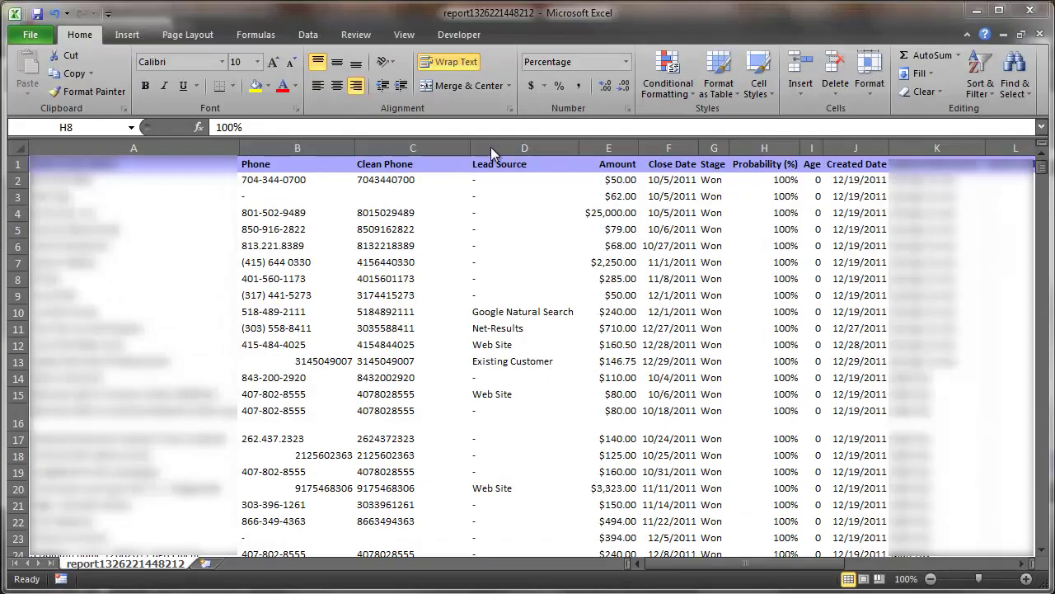
# Insert a blank column D before Lead Source headed 'Phone NUMBER'
pyautogui.rightClick(507, 147)
pyautogui.click(541, 256)
pyautogui.write('Phone NUMBER')
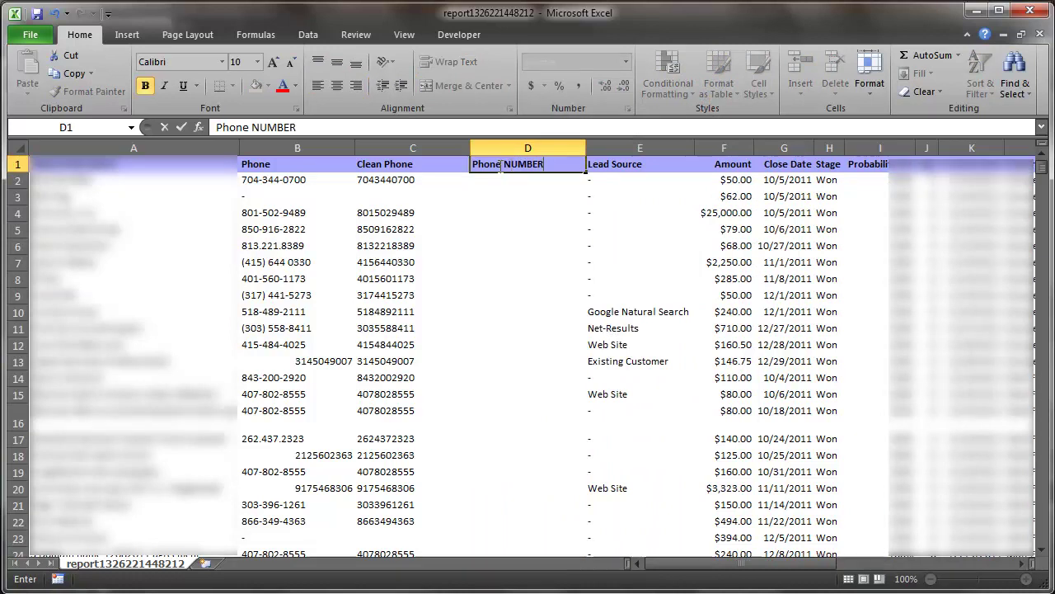
pyautogui.press('Return')
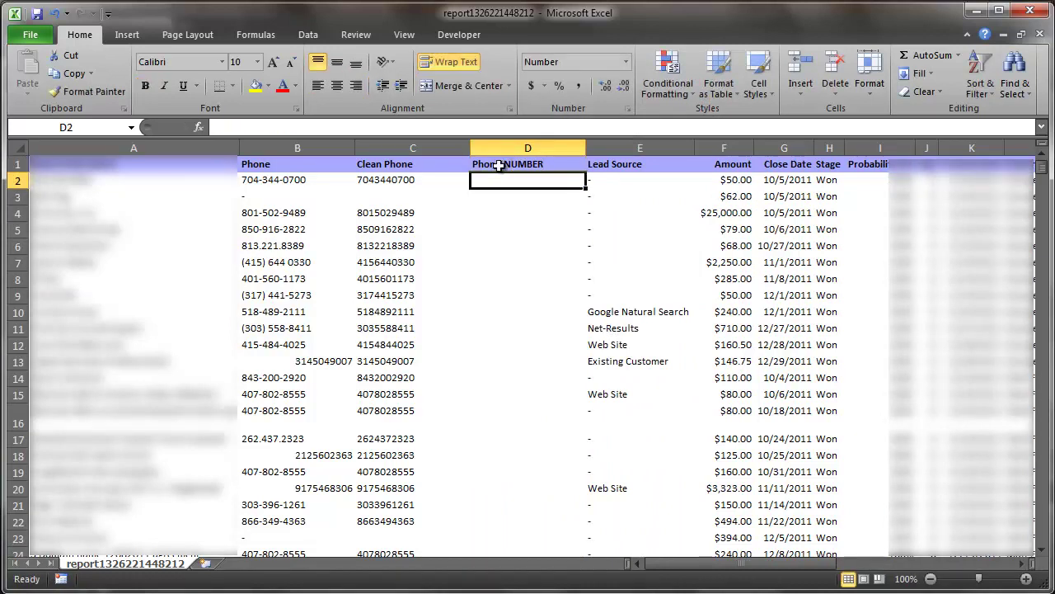
pyautogui.moveTo(426, 179); pyautogui.dragTo(406, 510)
# Copy the cleaned phones C2:C85 and paste them into D2 as values
pyautogui.rightClick(407, 510)
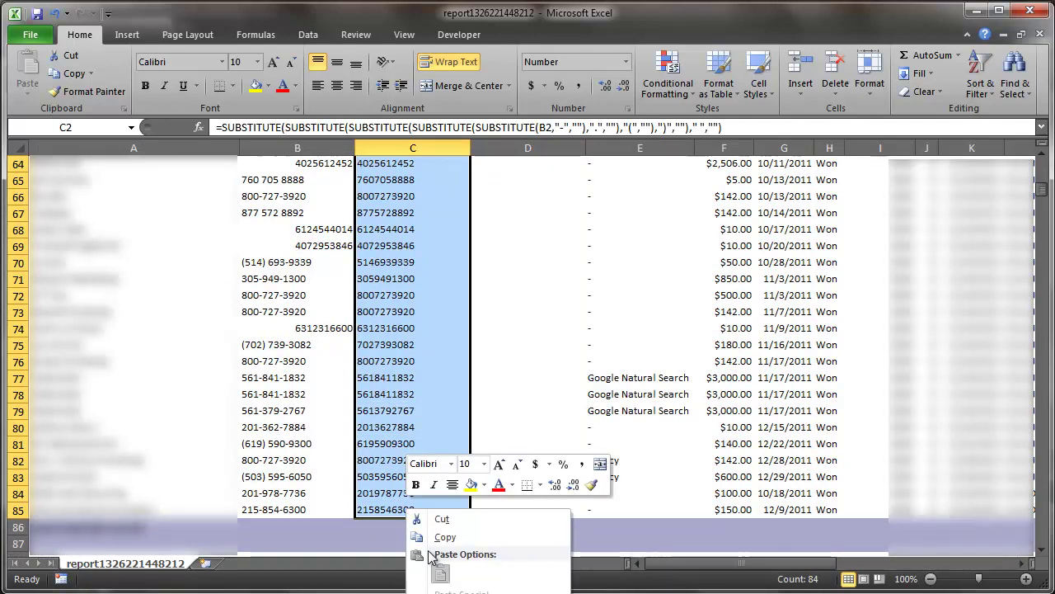
pyautogui.click(438, 537)
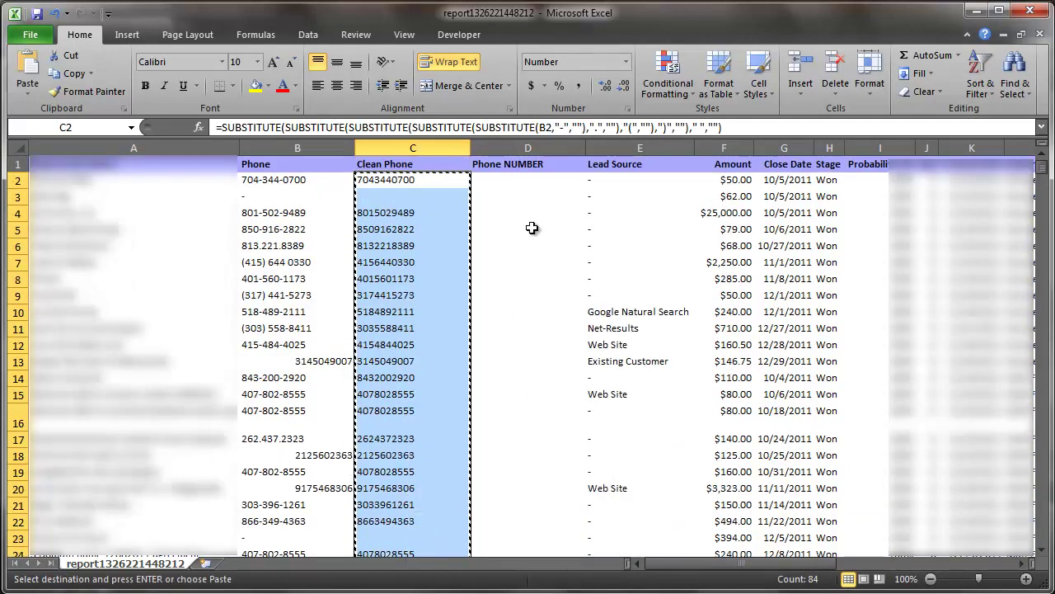
pyautogui.click(514, 184)
pyautogui.rightClick(515, 184)
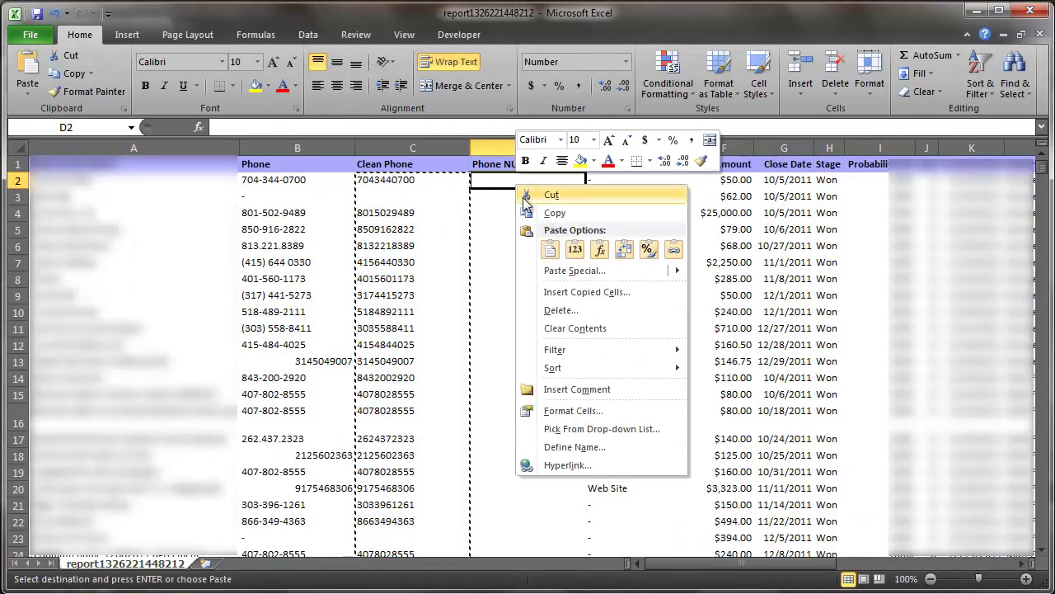
pyautogui.click(586, 259)
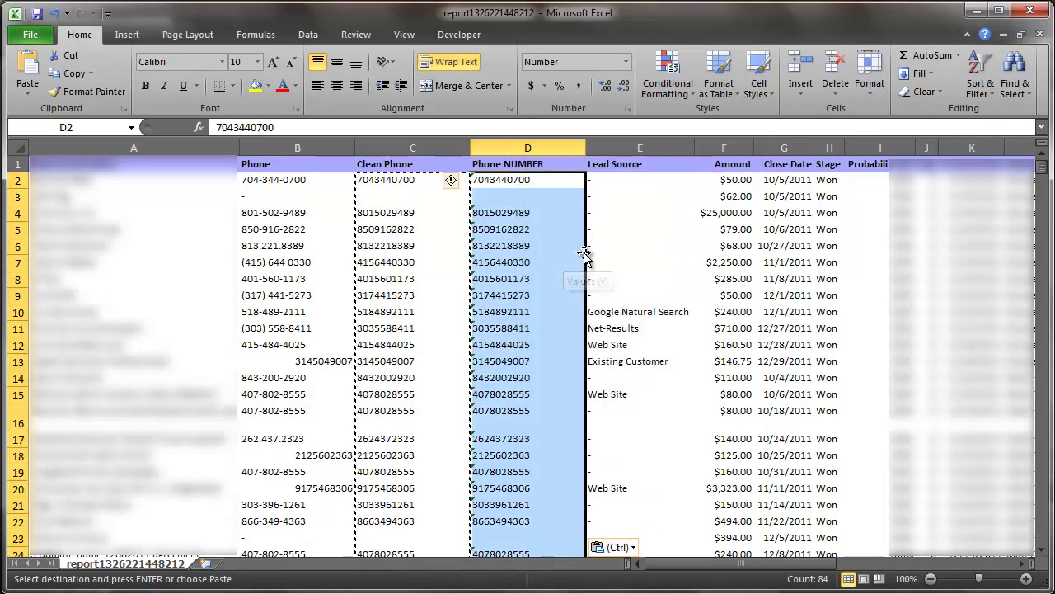
# Convert the pasted Phone NUMBER values from text to true numbers
pyautogui.click(456, 181)
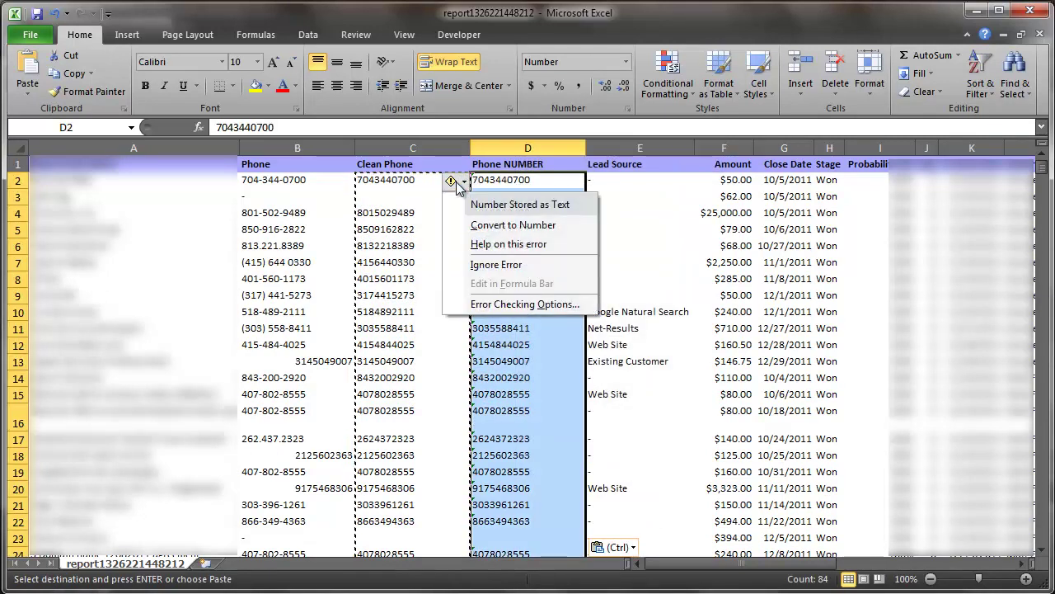
pyautogui.click(471, 226)
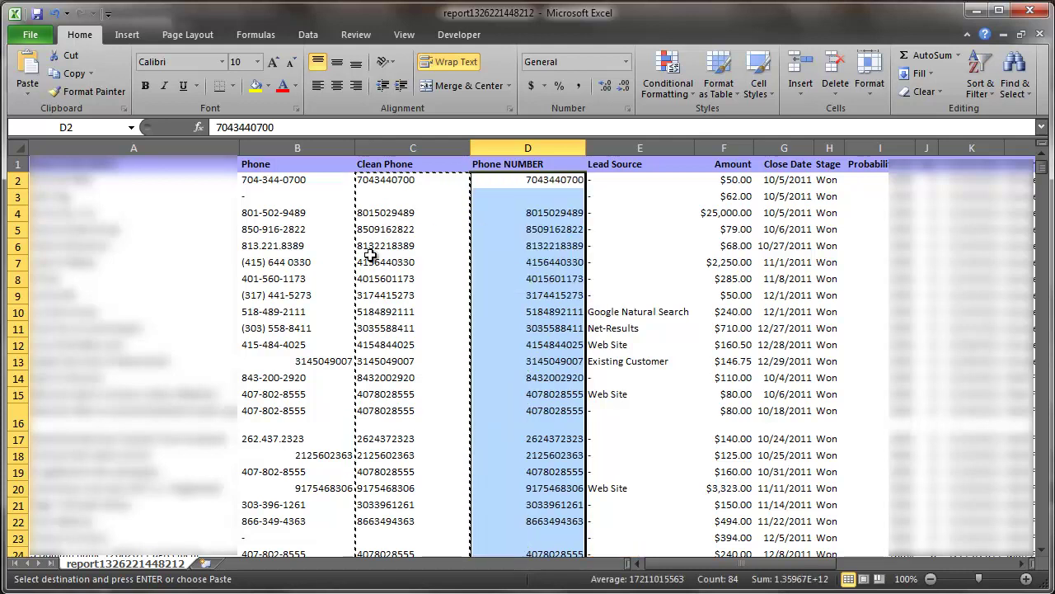
pyautogui.moveTo(702, 563); pyautogui.dragTo(779, 569)
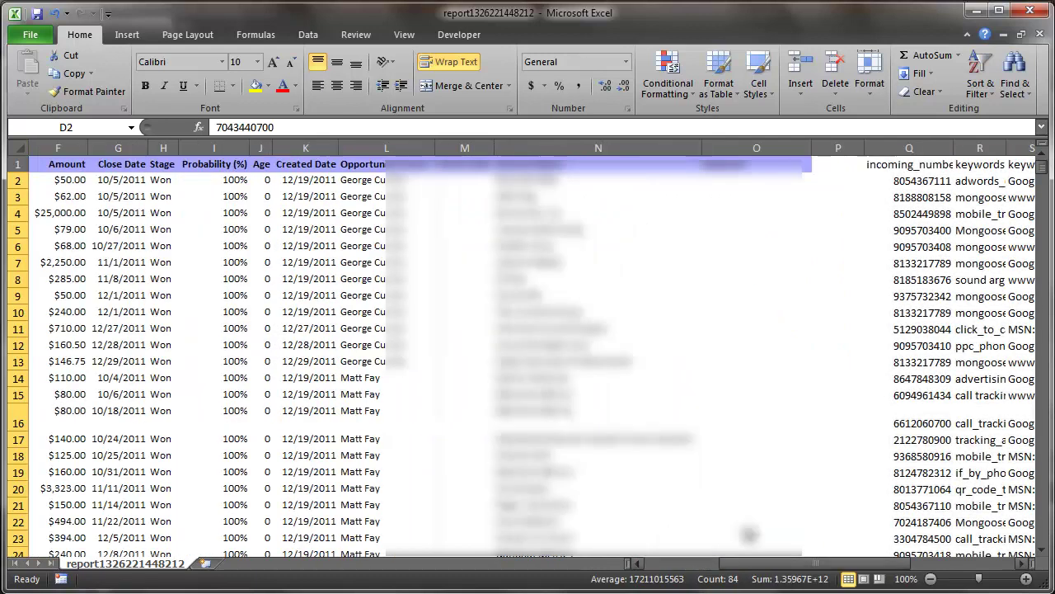
pyautogui.click(743, 180)
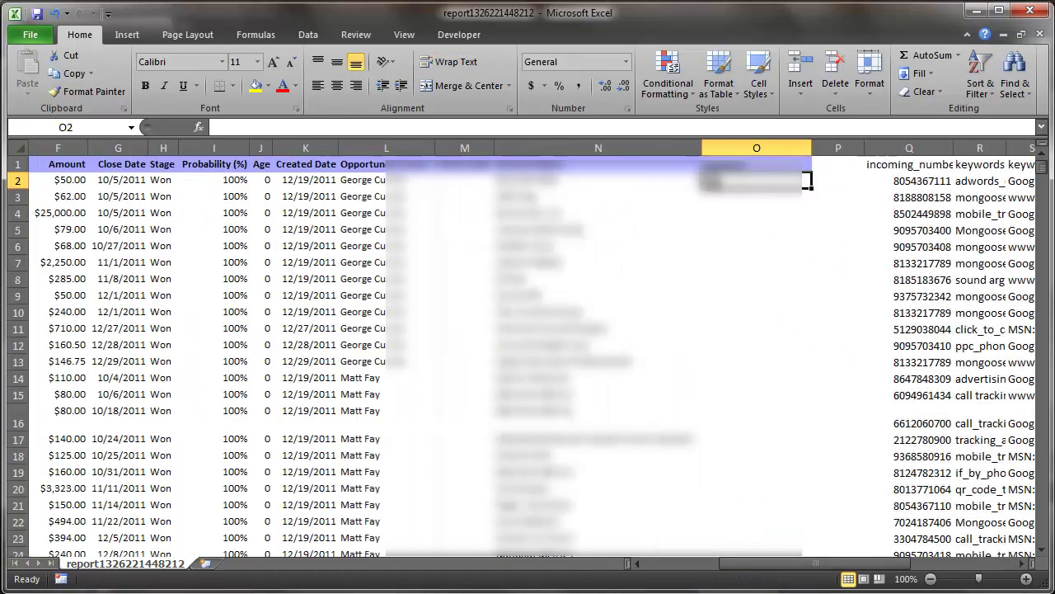
# Enter =VLOOKUP(D2,Q2:S1063,2,FALSE) in O2, returning 'mongoose metrics'
pyautogui.write('=VLOOK')
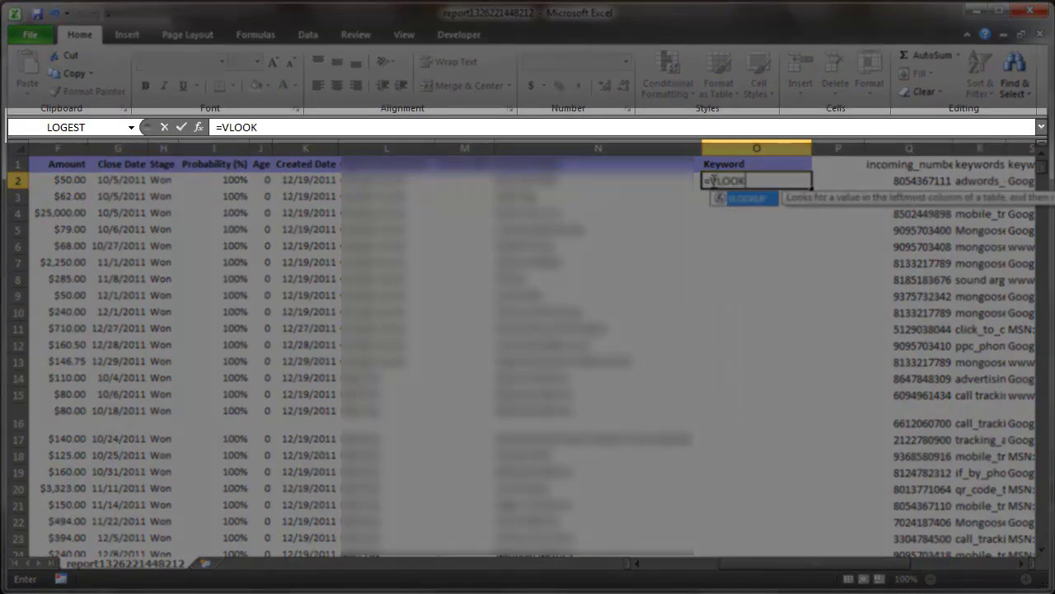
pyautogui.write('UP(')
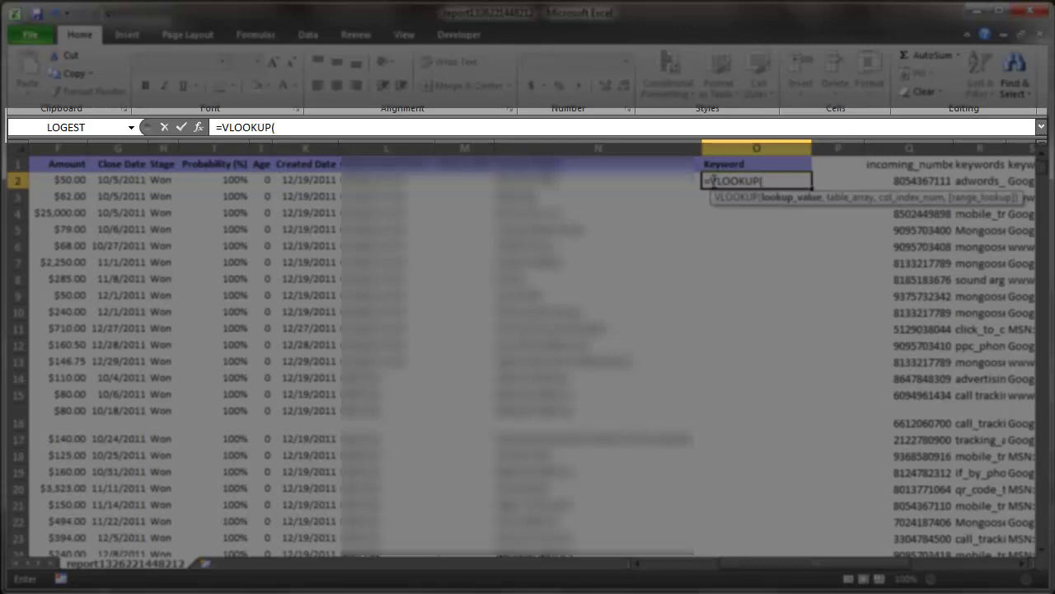
pyautogui.write('d')
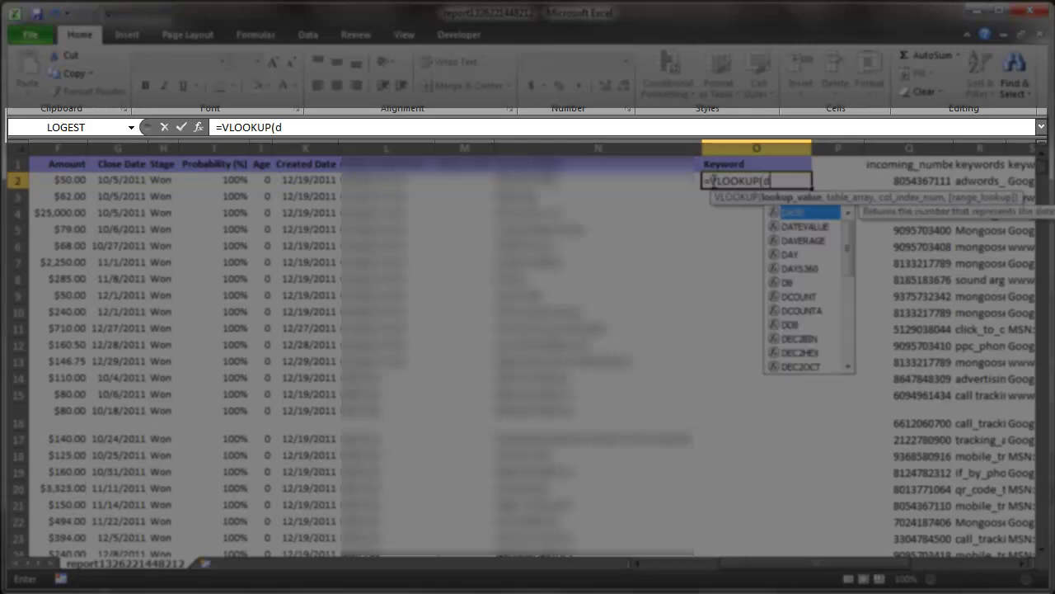
pyautogui.write('2')
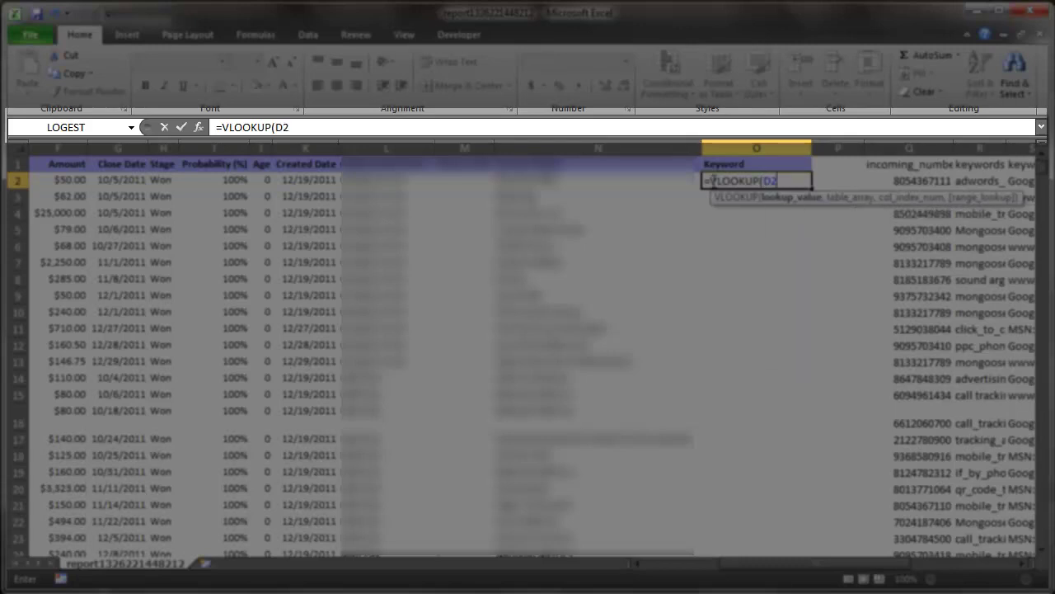
pyautogui.write(',Q')
pyautogui.moveTo(817, 563); pyautogui.dragTo(874, 568)
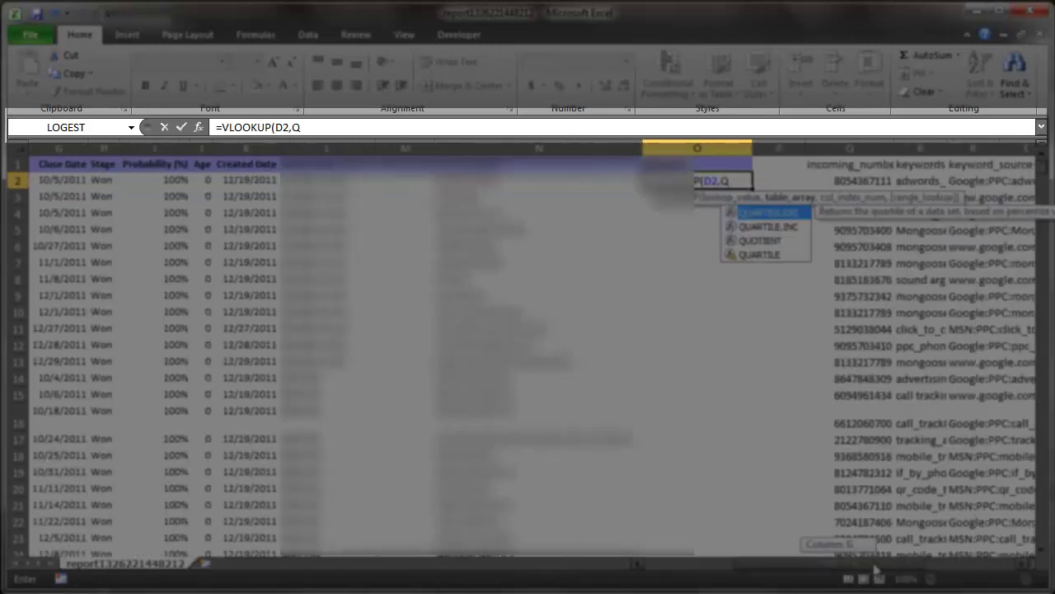
pyautogui.write('2')
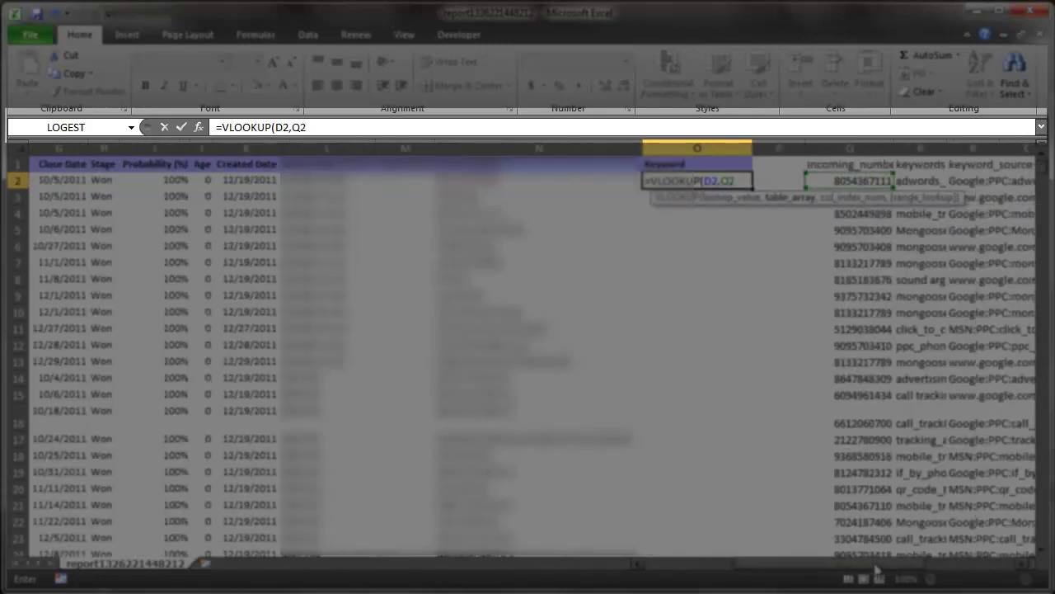
pyautogui.write(':R1')
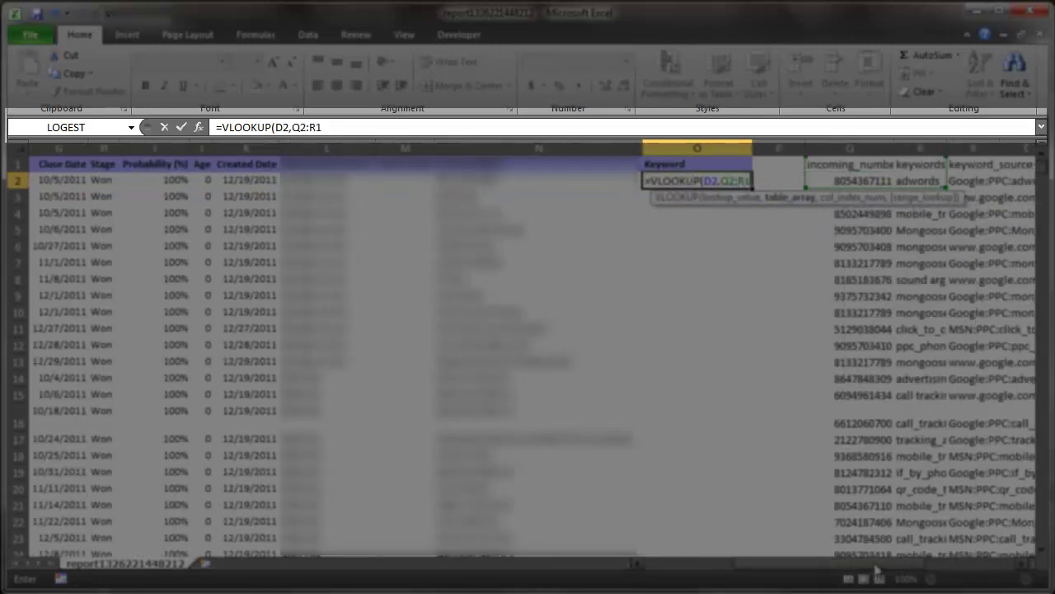
pyautogui.write('063')
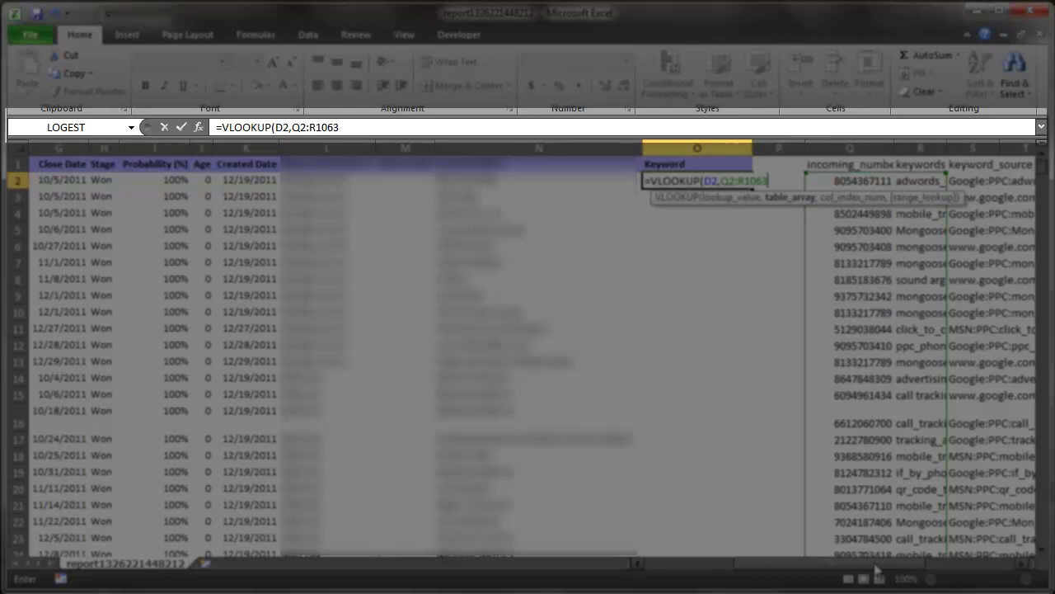
pyautogui.press('BackSpace')
pyautogui.press('BackSpace')
pyautogui.press('BackSpace')
pyautogui.press('BackSpace')
pyautogui.write('S')
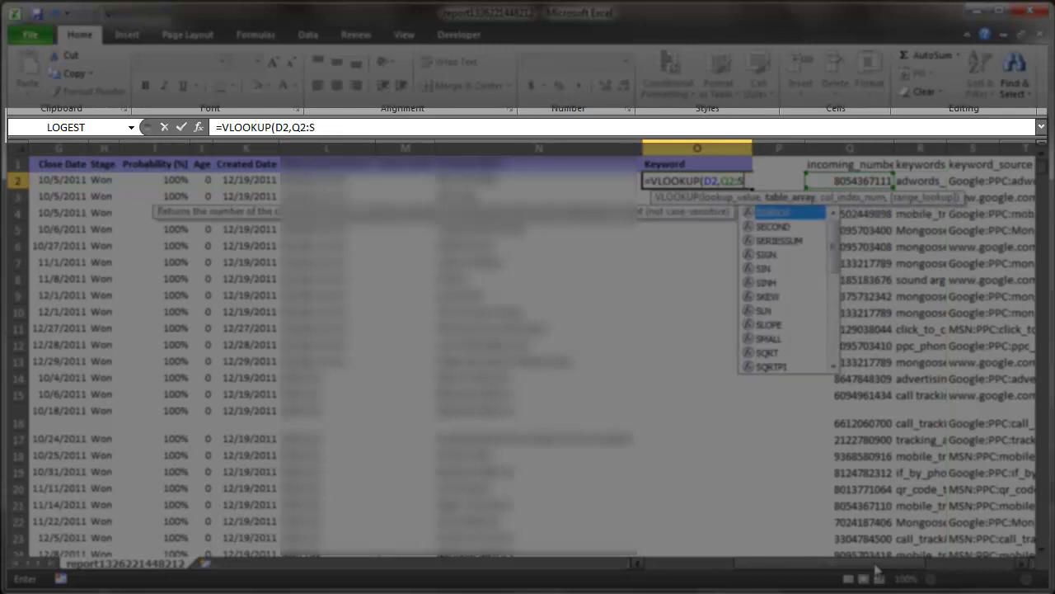
pyautogui.write('1063')
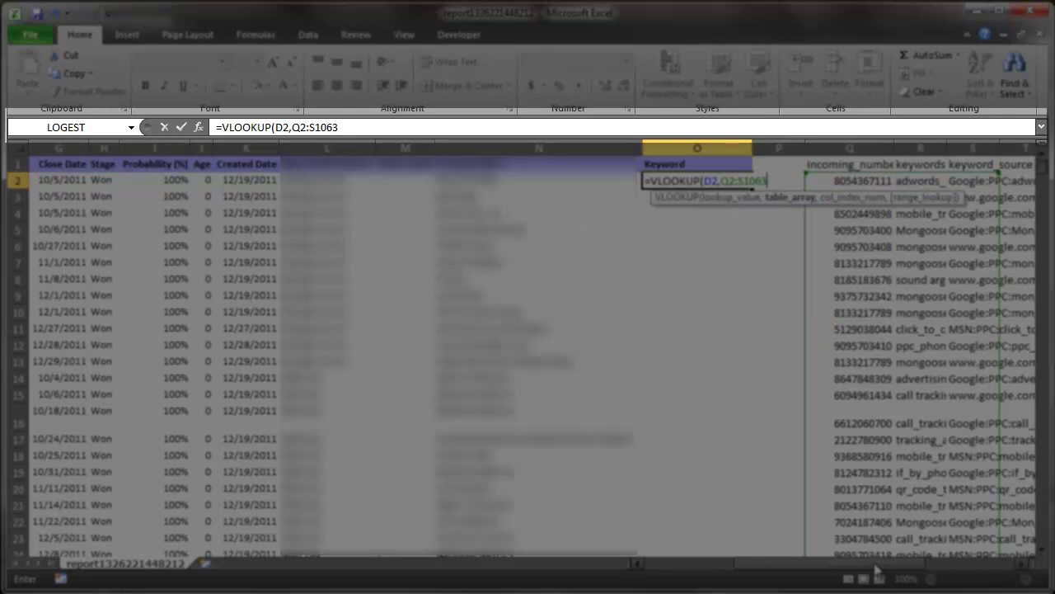
pyautogui.write(',')
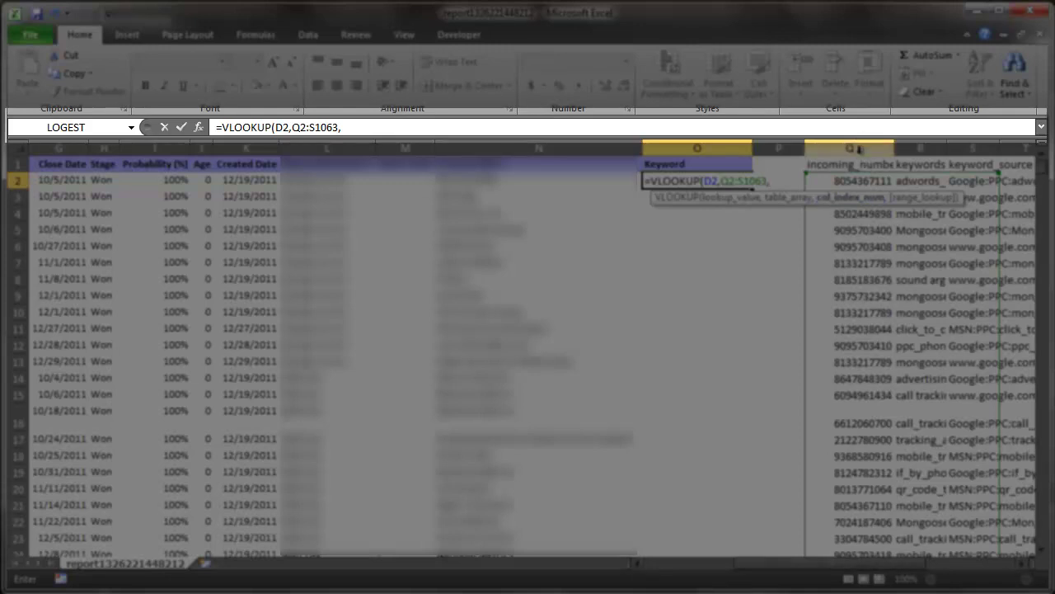
pyautogui.write('2,')
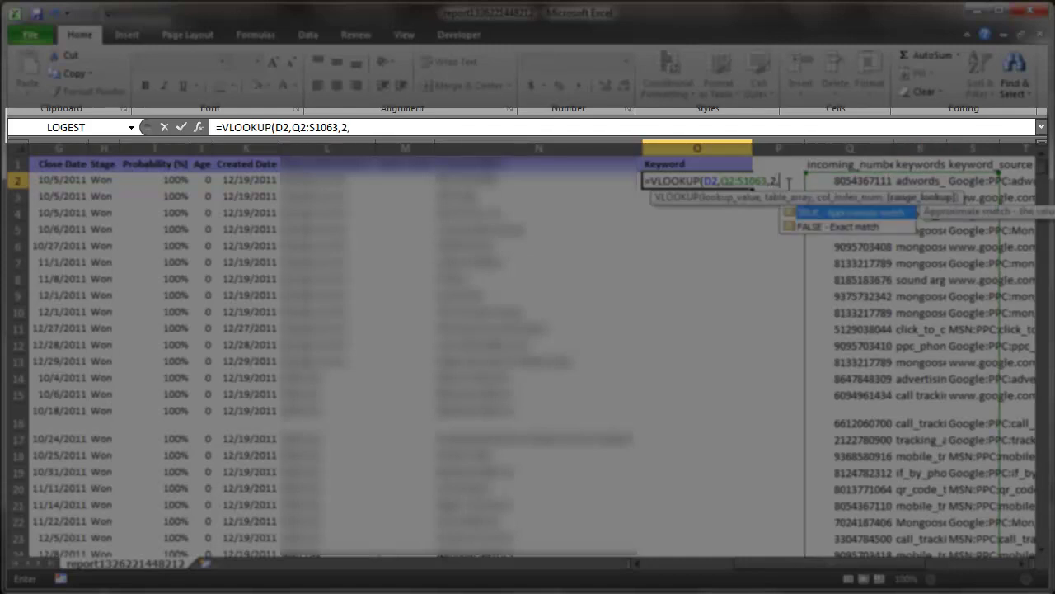
pyautogui.click(821, 231)
pyautogui.doubleClick(818, 229)
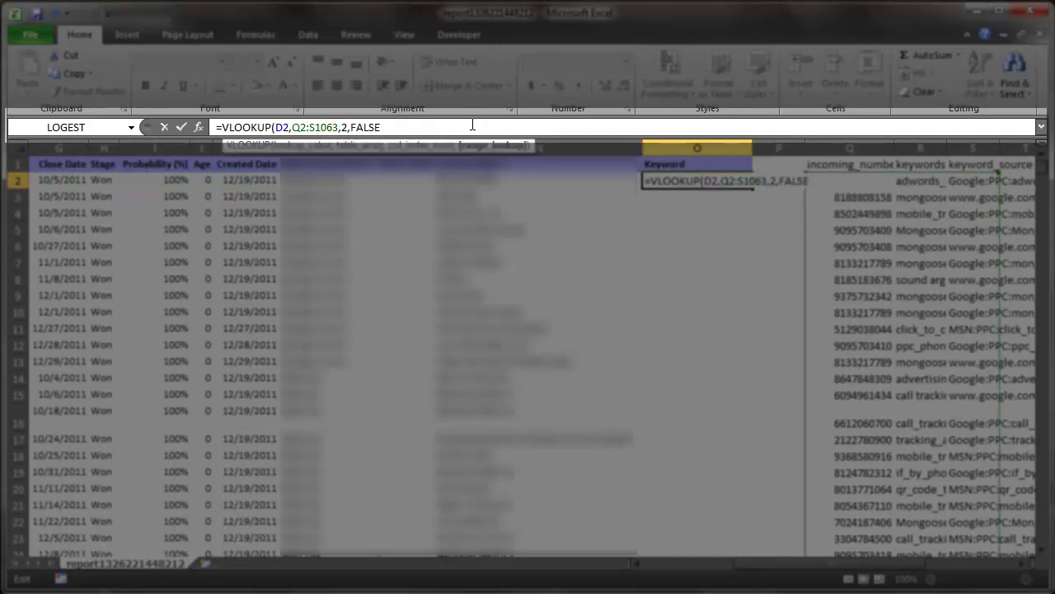
pyautogui.press('Return')
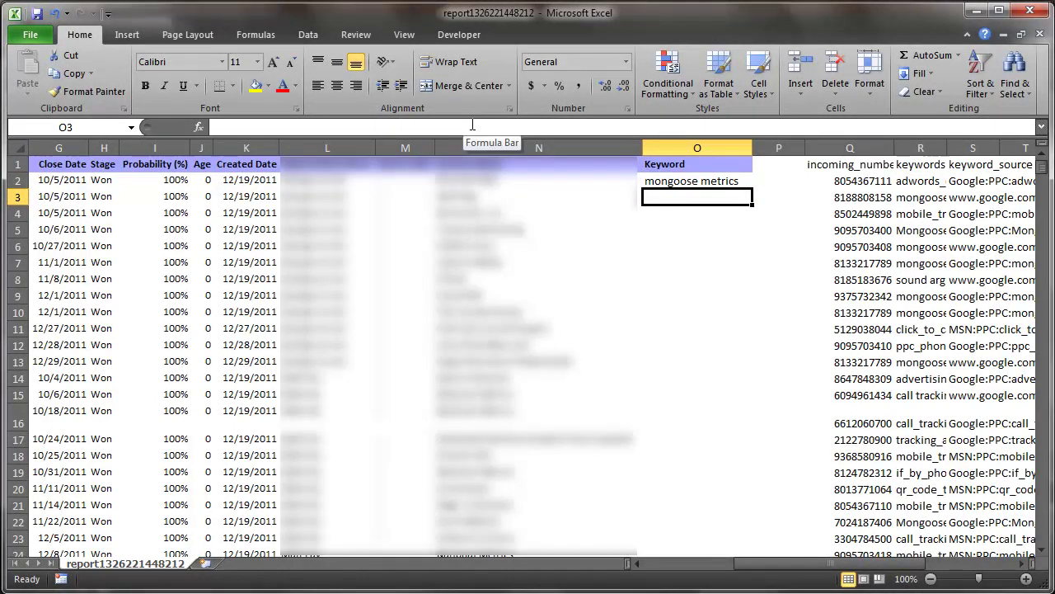
# Fill the O2 lookup down to O85 and spot-check results like mongoose metrics and marketing_call_tracking
pyautogui.click(740, 183)
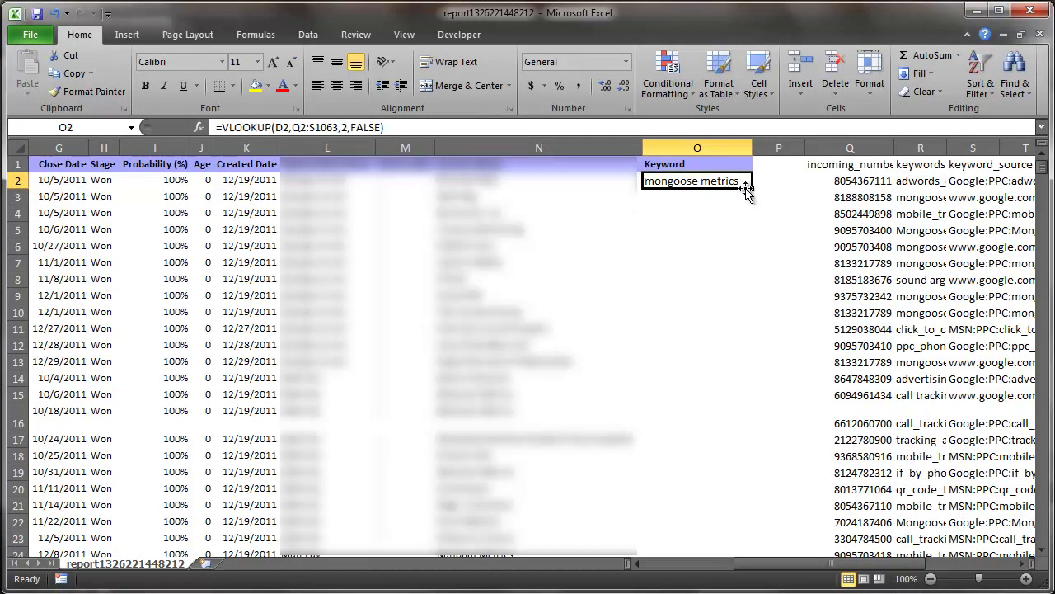
pyautogui.moveTo(751, 189)
pyautogui.mouseDown()
pyautogui.moveTo(713, 567)
pyautogui.moveTo(691, 524)
pyautogui.mouseUp()
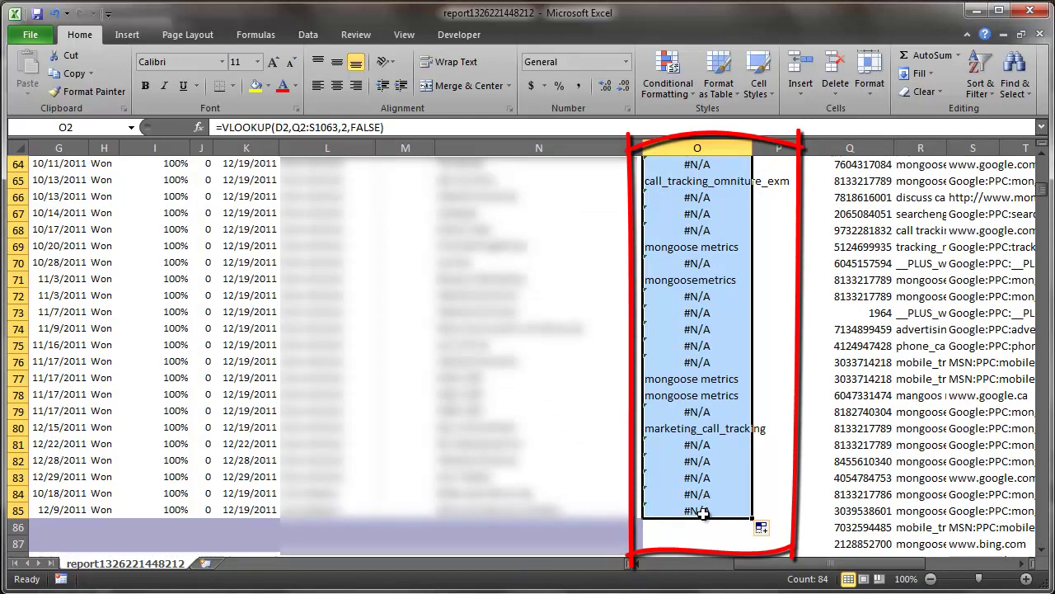
pyautogui.click(698, 509)
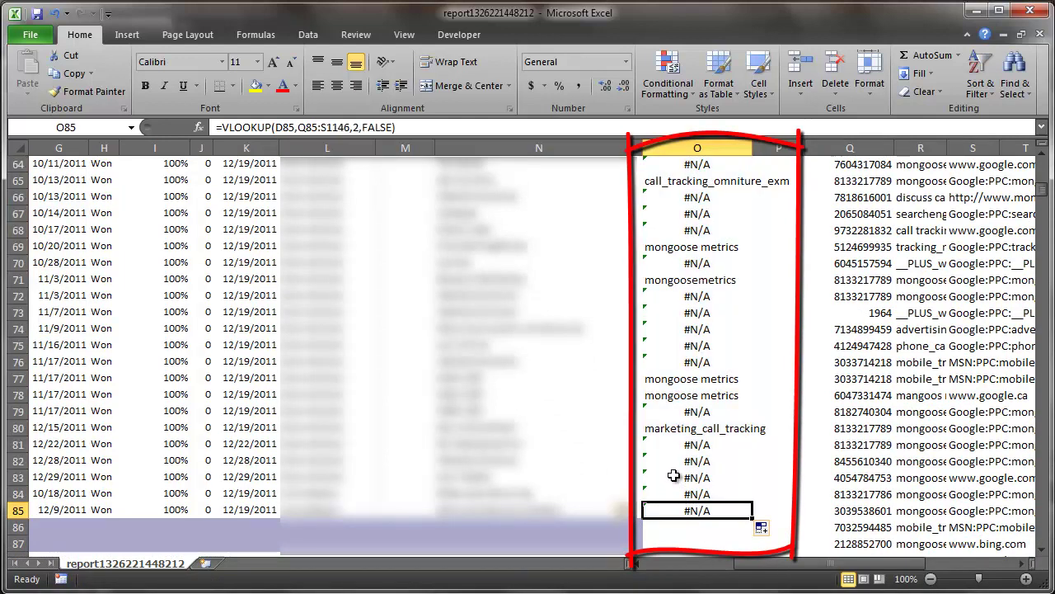
pyautogui.click(678, 429)
pyautogui.click(671, 378)
pyautogui.click(678, 283)
pyautogui.click(676, 246)
pyautogui.click(757, 182)
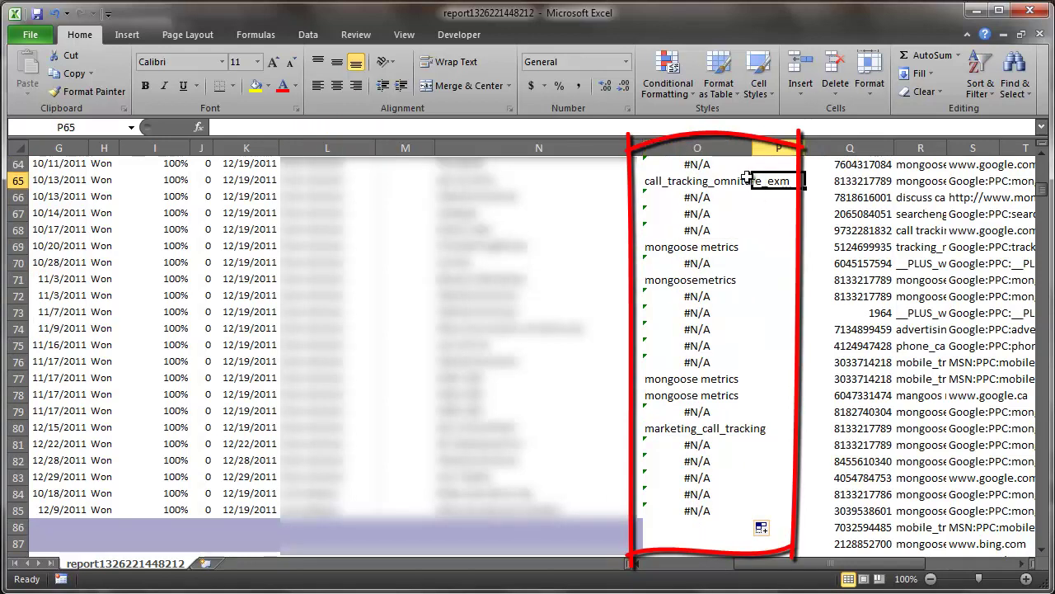
pyautogui.click(717, 181)
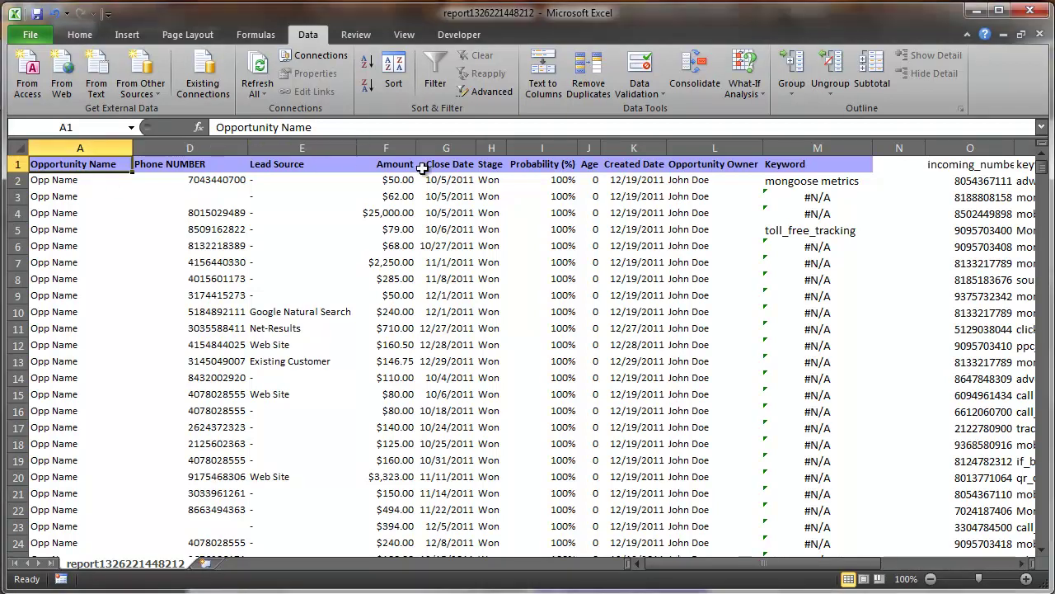
# Filter columns A–M and untick #N/A and (Blanks) under Keyword, leaving 20 deals
pyautogui.keyDown('shift'); pyautogui.click(846, 141); pyautogui.keyUp('shift')
pyautogui.moveTo(839, 145); pyautogui.dragTo(839, 147)
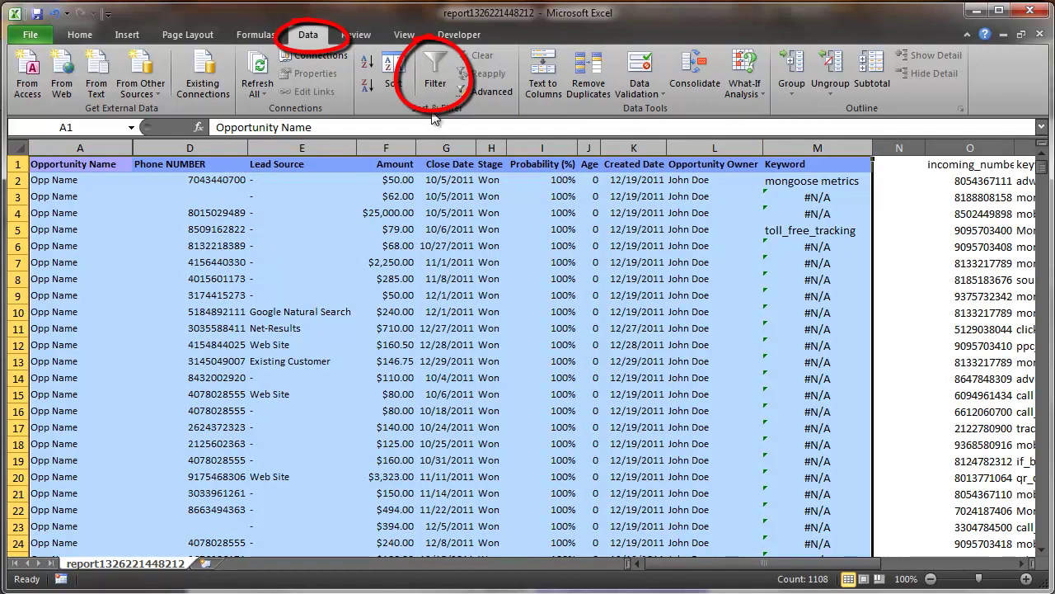
pyautogui.click(437, 86)
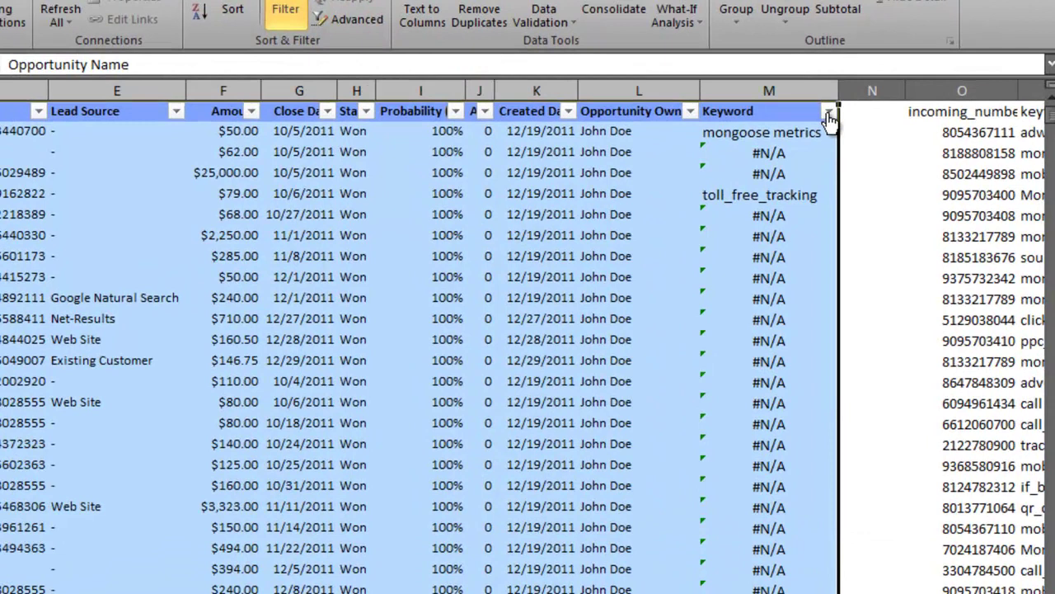
pyautogui.click(828, 113)
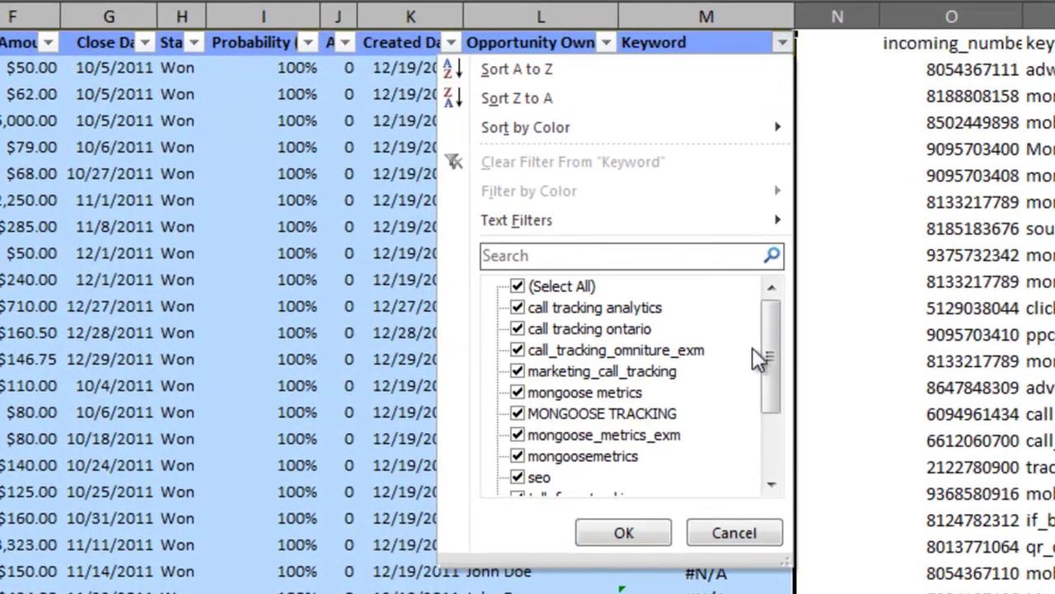
pyautogui.moveTo(769, 349); pyautogui.dragTo(774, 401)
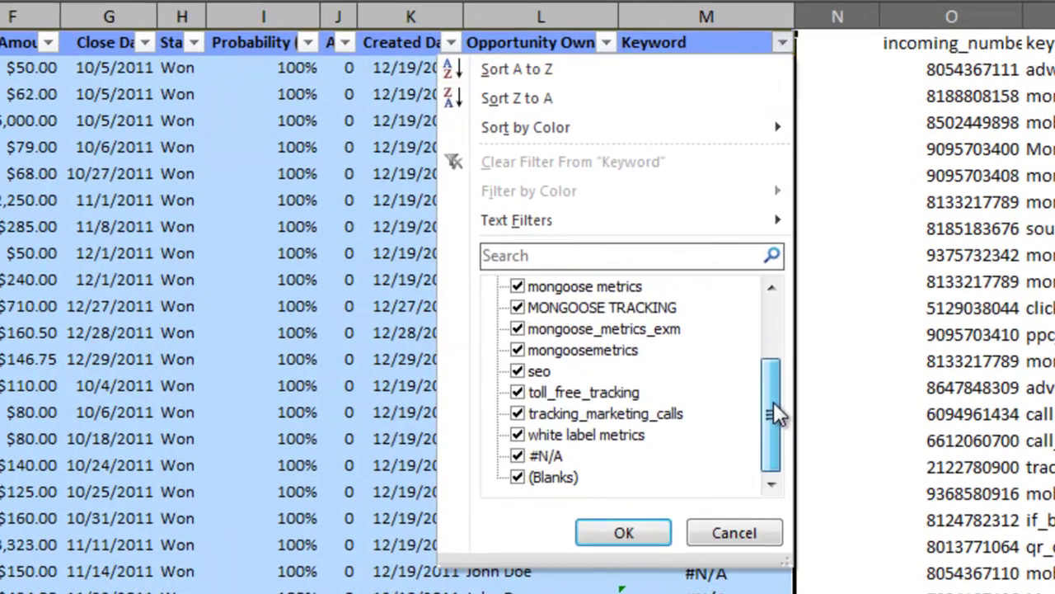
pyautogui.click(518, 478)
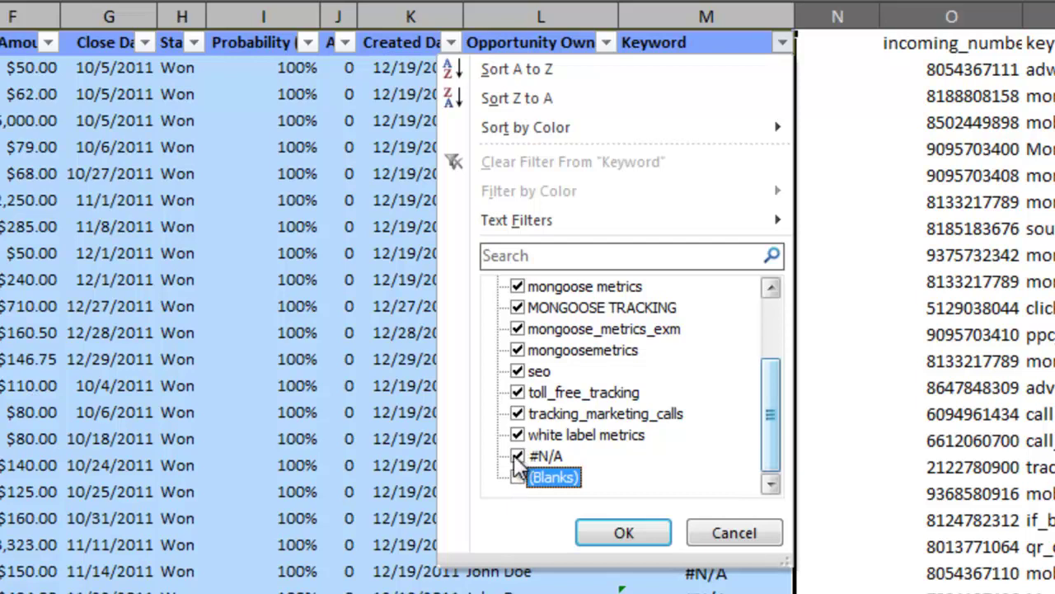
pyautogui.click(517, 456)
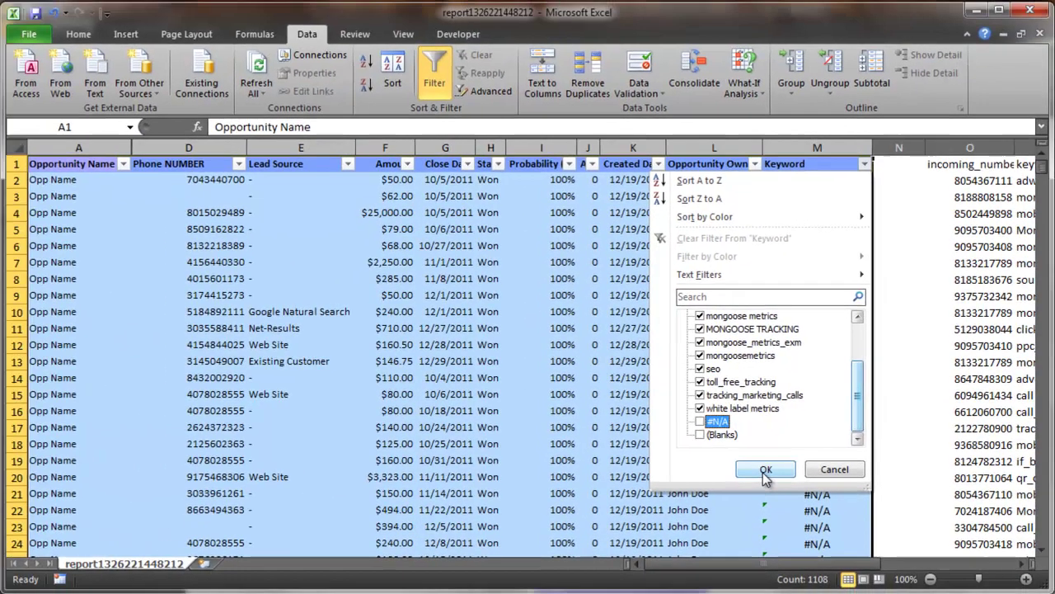
pyautogui.click(623, 533)
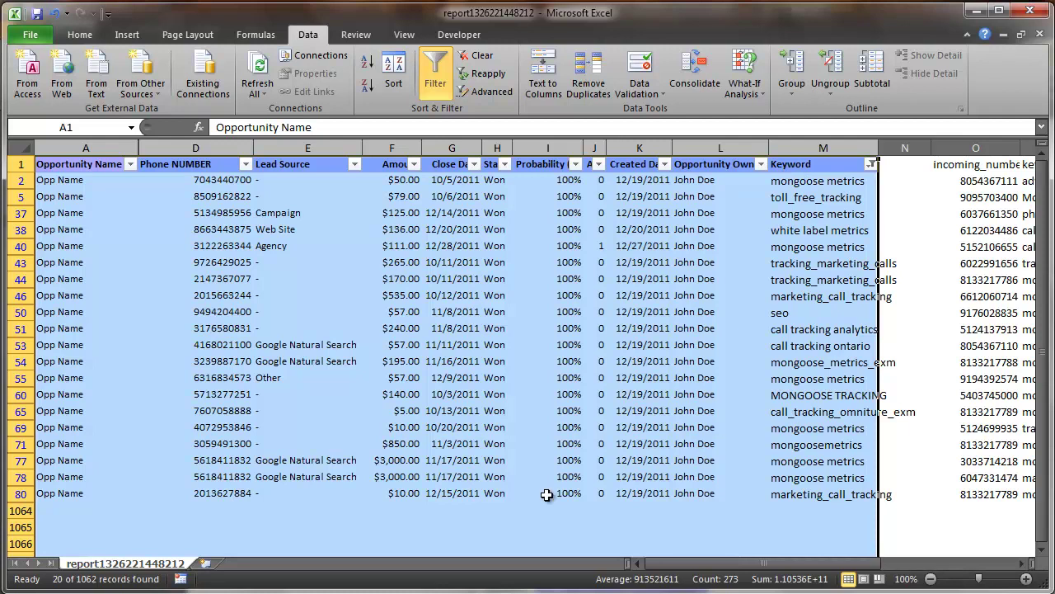
# Select the filtered Amounts F2:F80 to read a $9,092.00 sum, averaging $454.60
pyautogui.click(466, 527)
pyautogui.moveTo(393, 495); pyautogui.dragTo(382, 188)
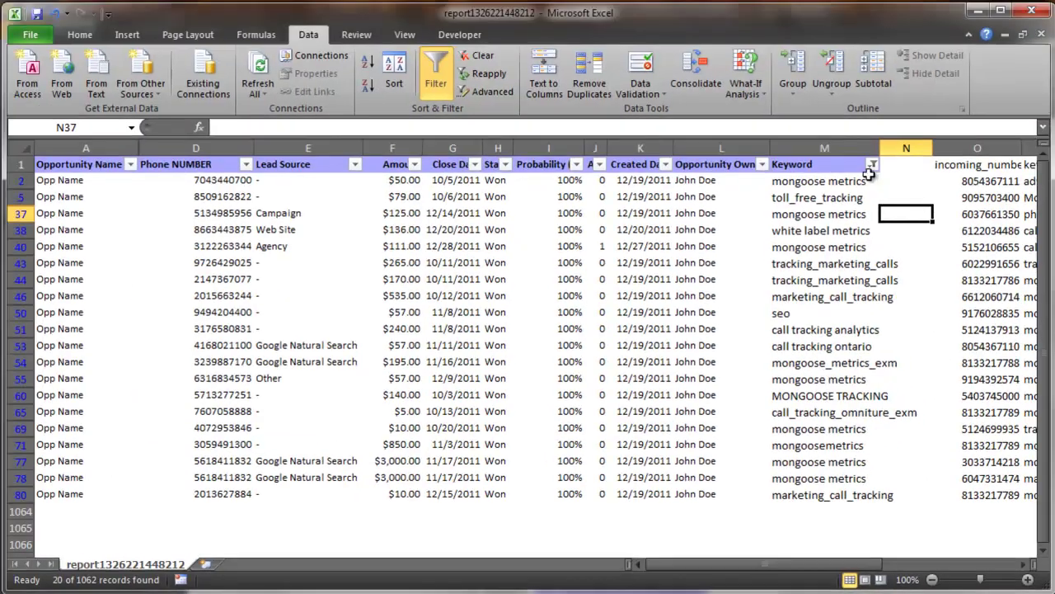
pyautogui.click(872, 144)
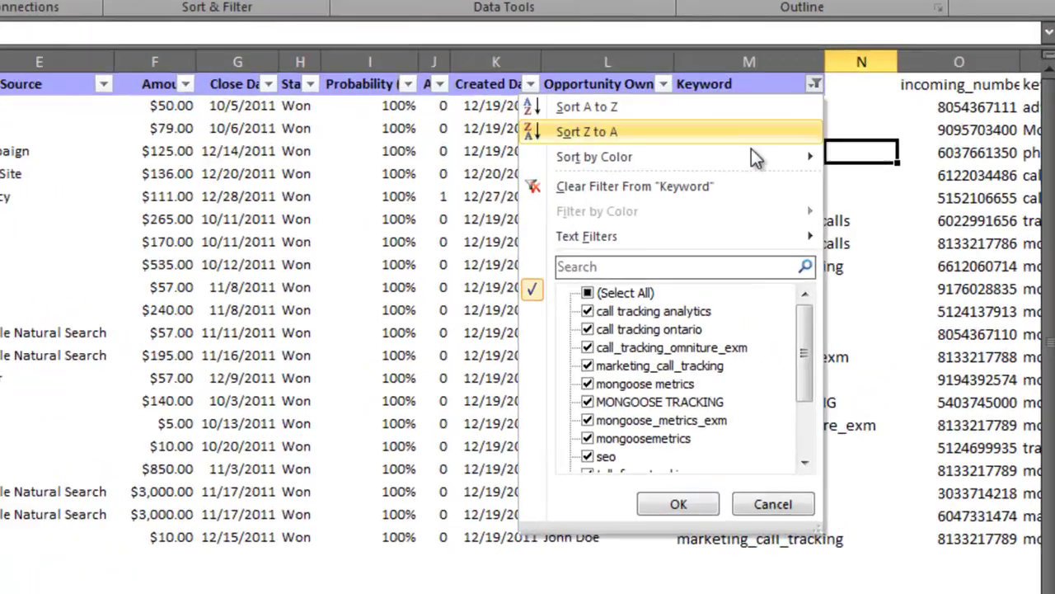
# Filter Keyword to mongoose metrics only and select F2:F78, totalling $6,353.00 across 7 deals
pyautogui.click(587, 293)
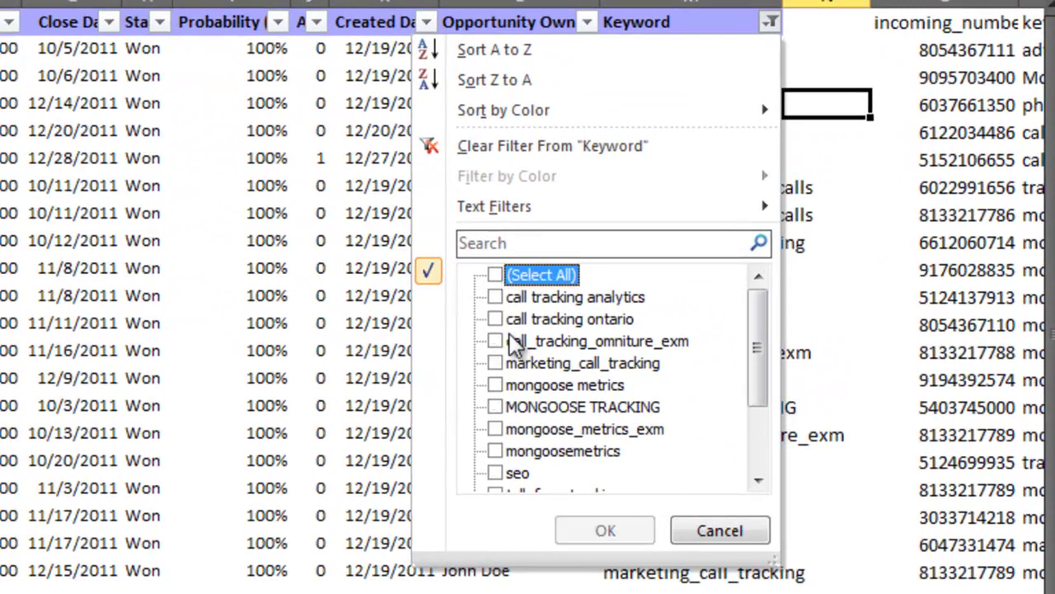
pyautogui.click(495, 385)
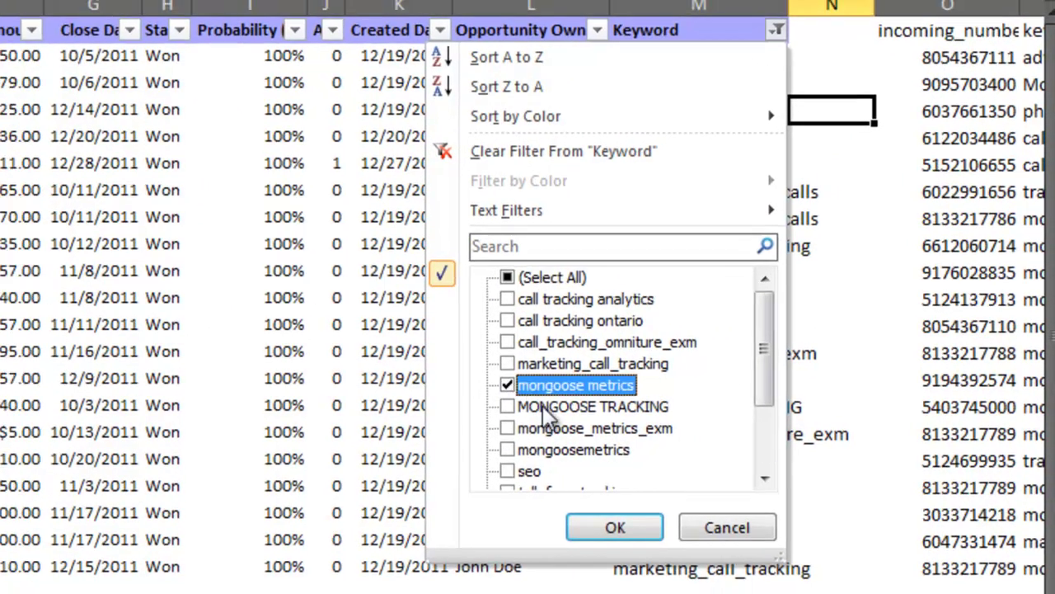
pyautogui.click(615, 527)
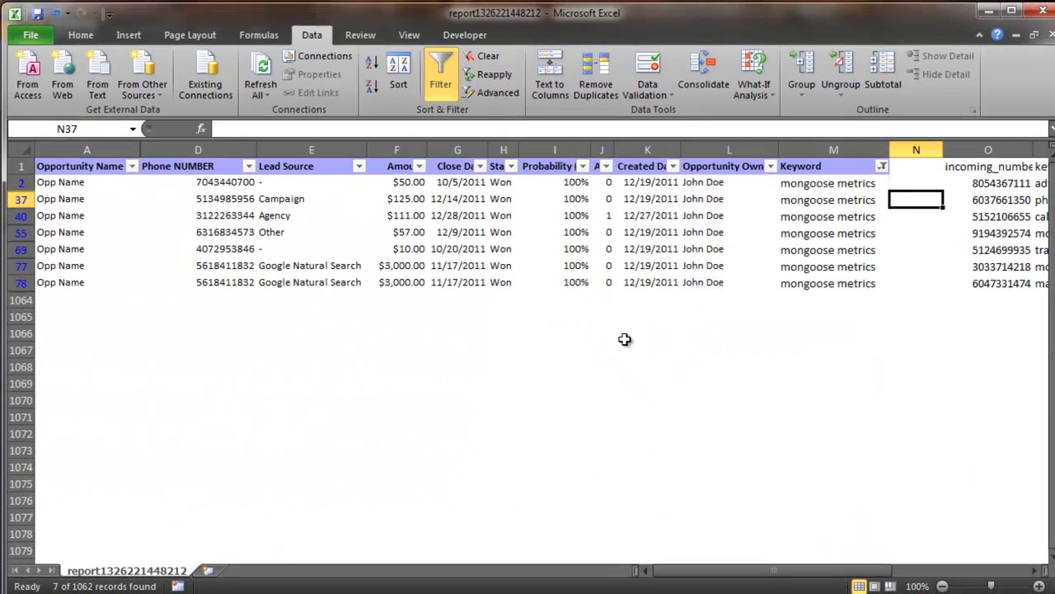
pyautogui.moveTo(397, 180); pyautogui.dragTo(386, 277)
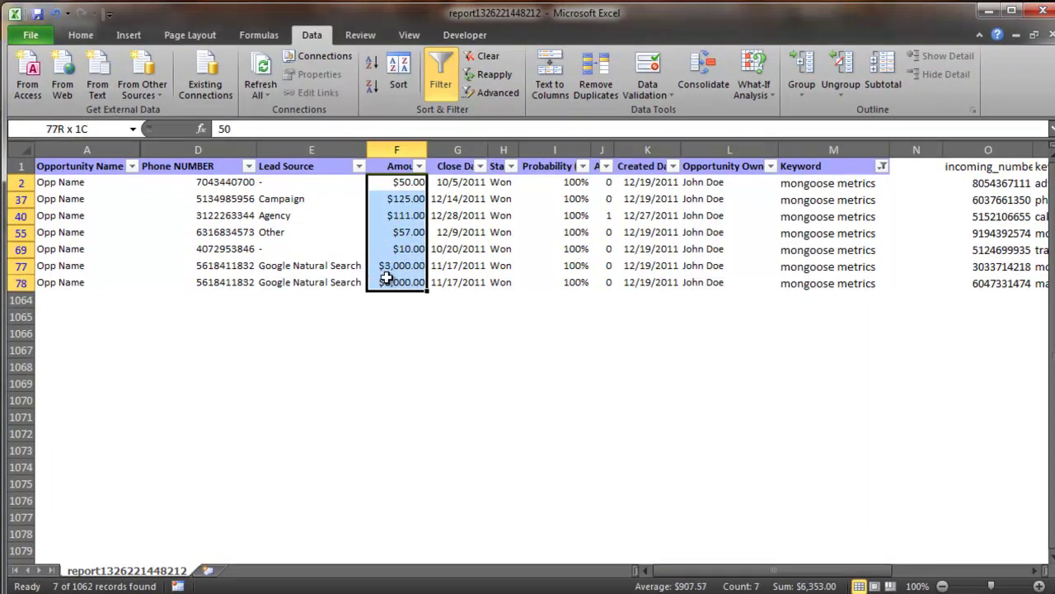